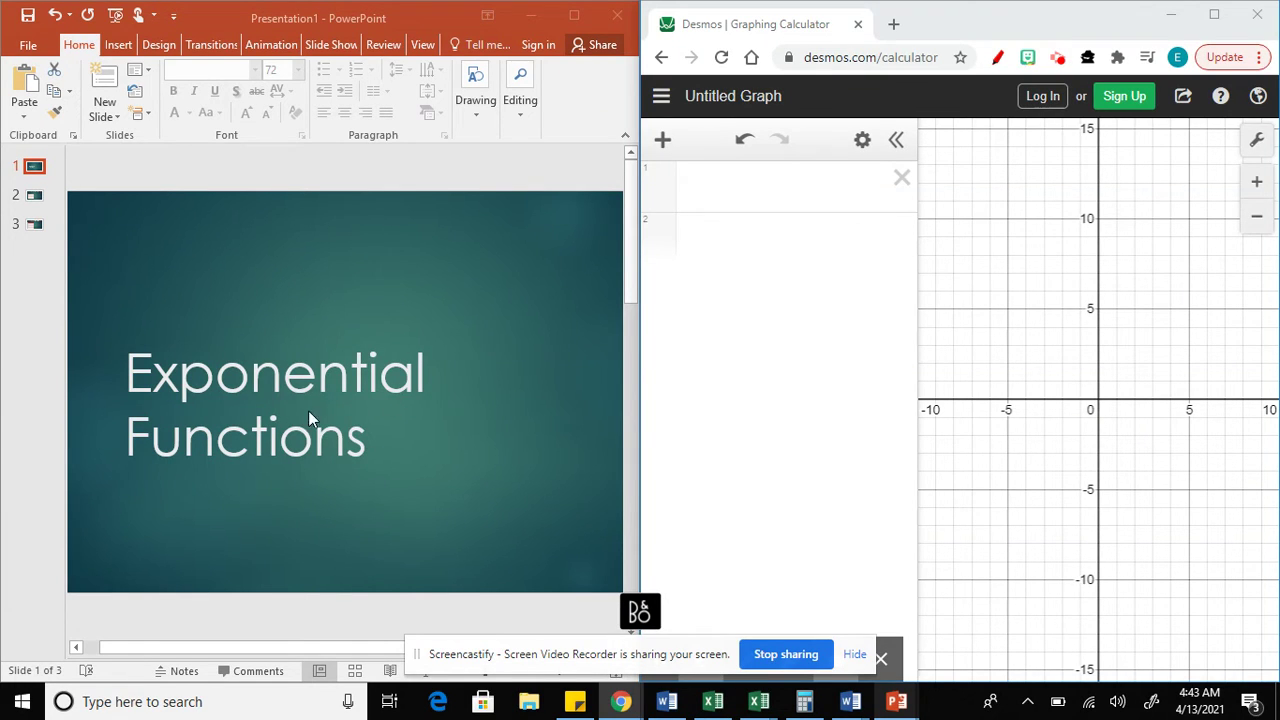
# Step: Show slide 2 with its x/y data table and the formula f(x) = ab^x + c
pyautogui.click(33, 197)
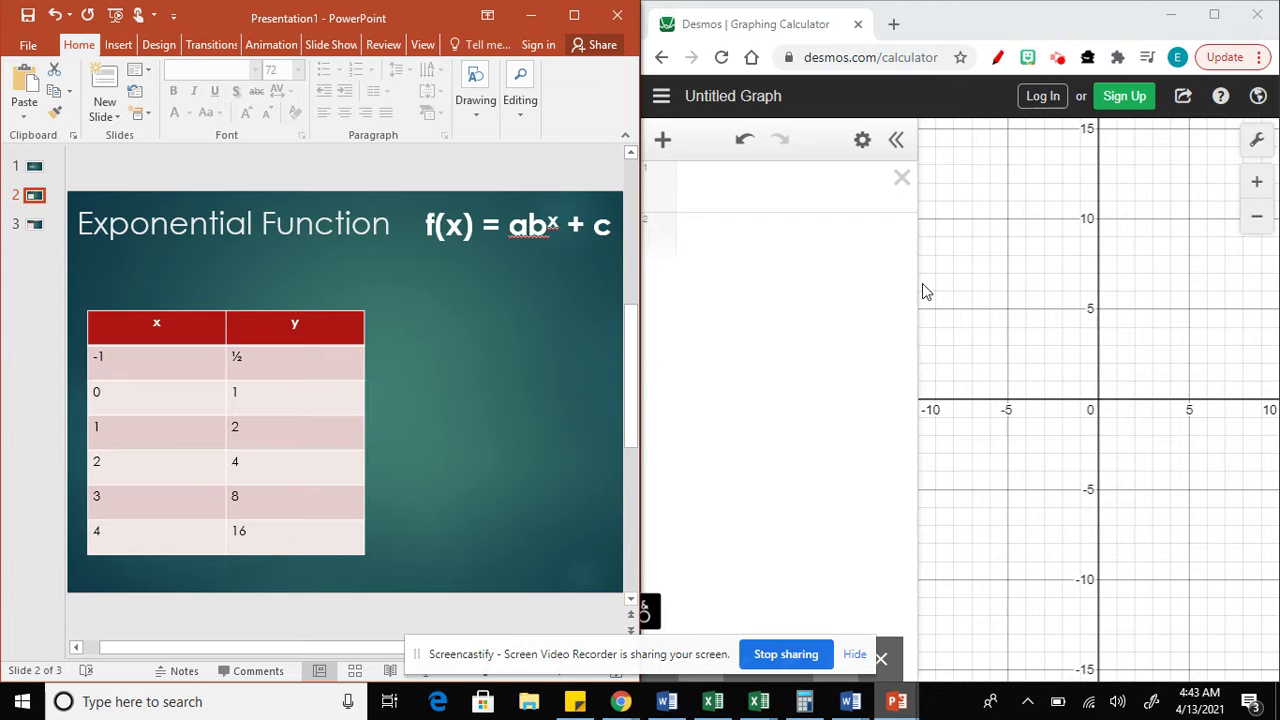
# Step: Insert a Desmos table and enter the first two points (−1, 1/2) and (0, 1)
pyautogui.click(662, 142)
pyautogui.click(684, 278)
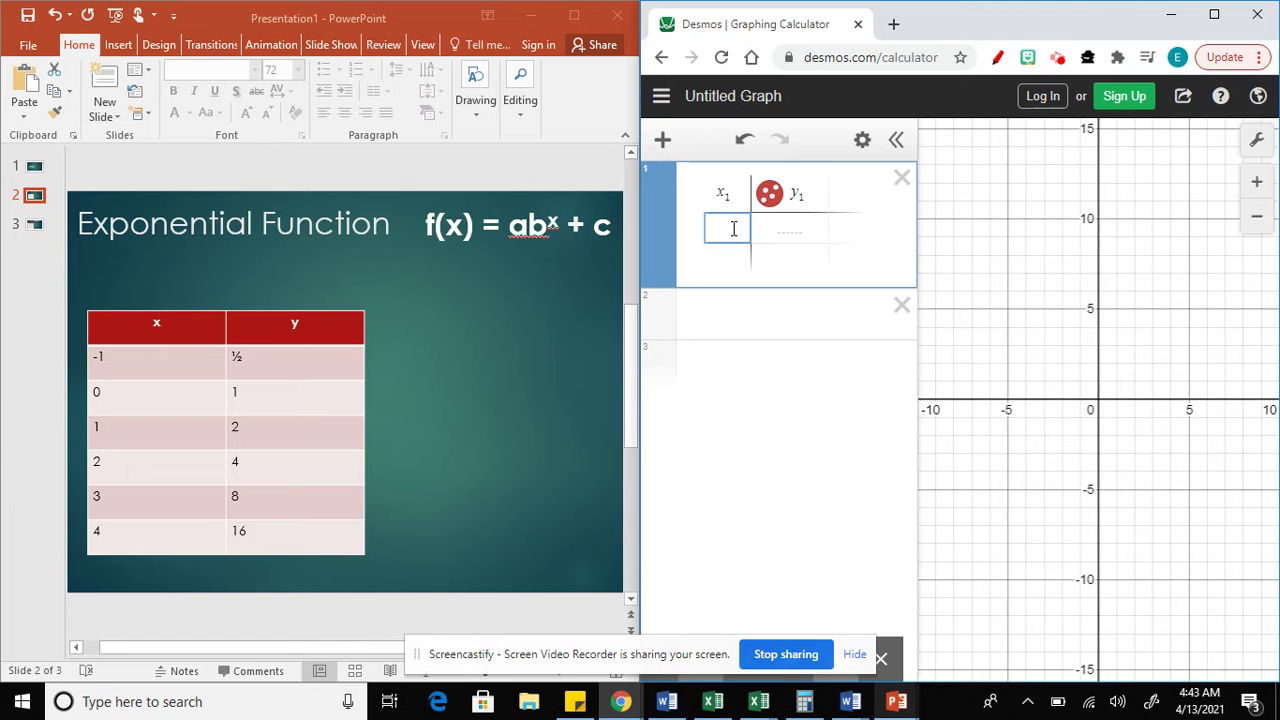
pyautogui.write('-1')
pyautogui.press('Tab')
pyautogui.write('1/2')
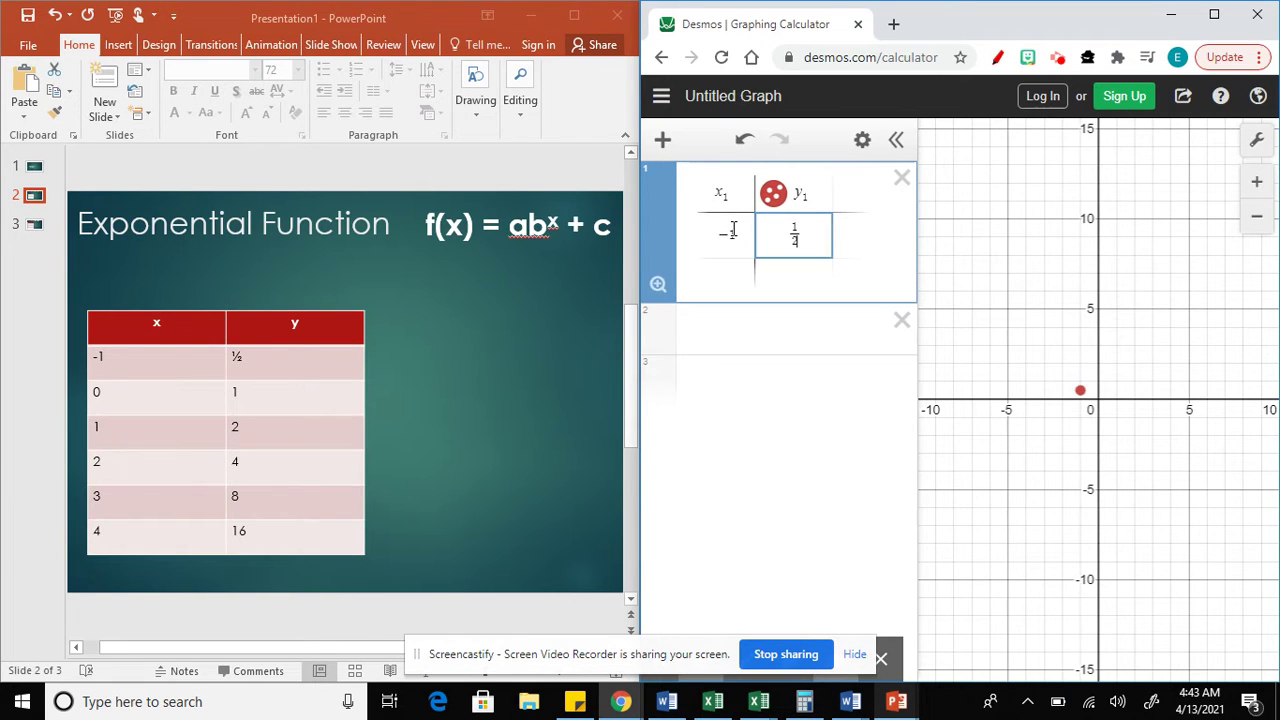
pyautogui.press('Return')
pyautogui.press('Left')
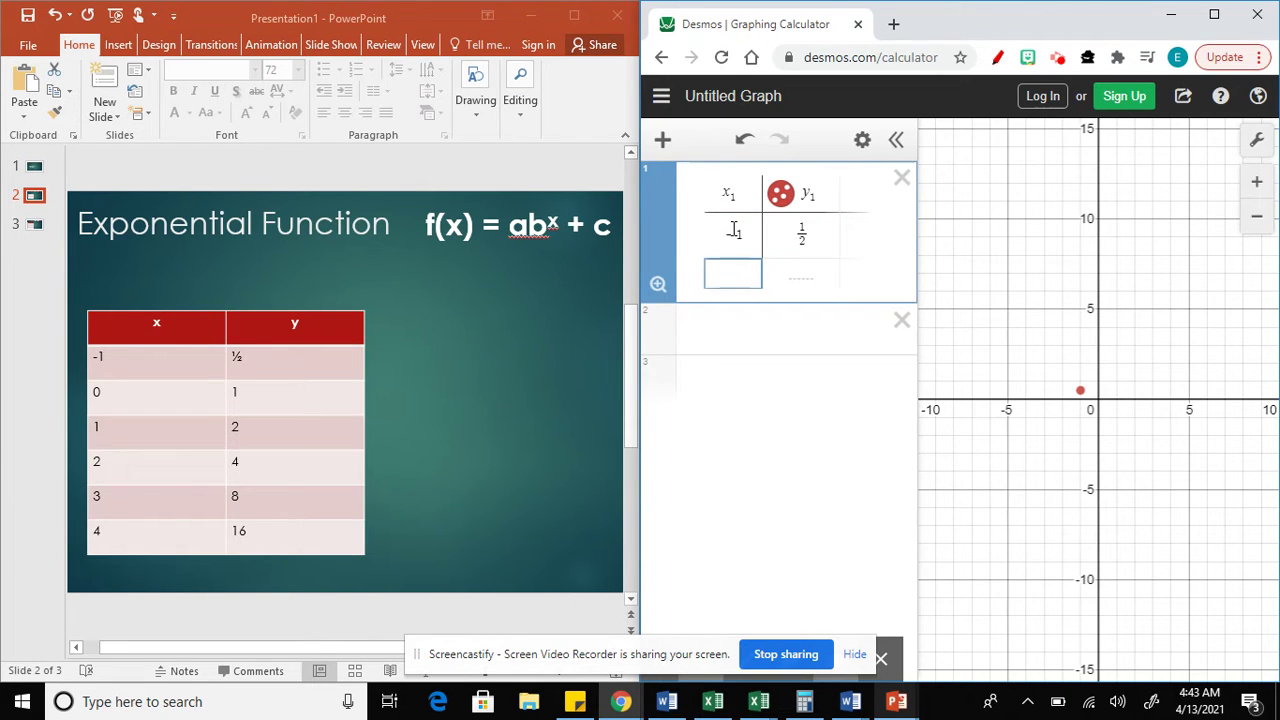
pyautogui.write('0')
pyautogui.press('Tab')
pyautogui.write('1')
pyautogui.press('Return')
pyautogui.press('Left')
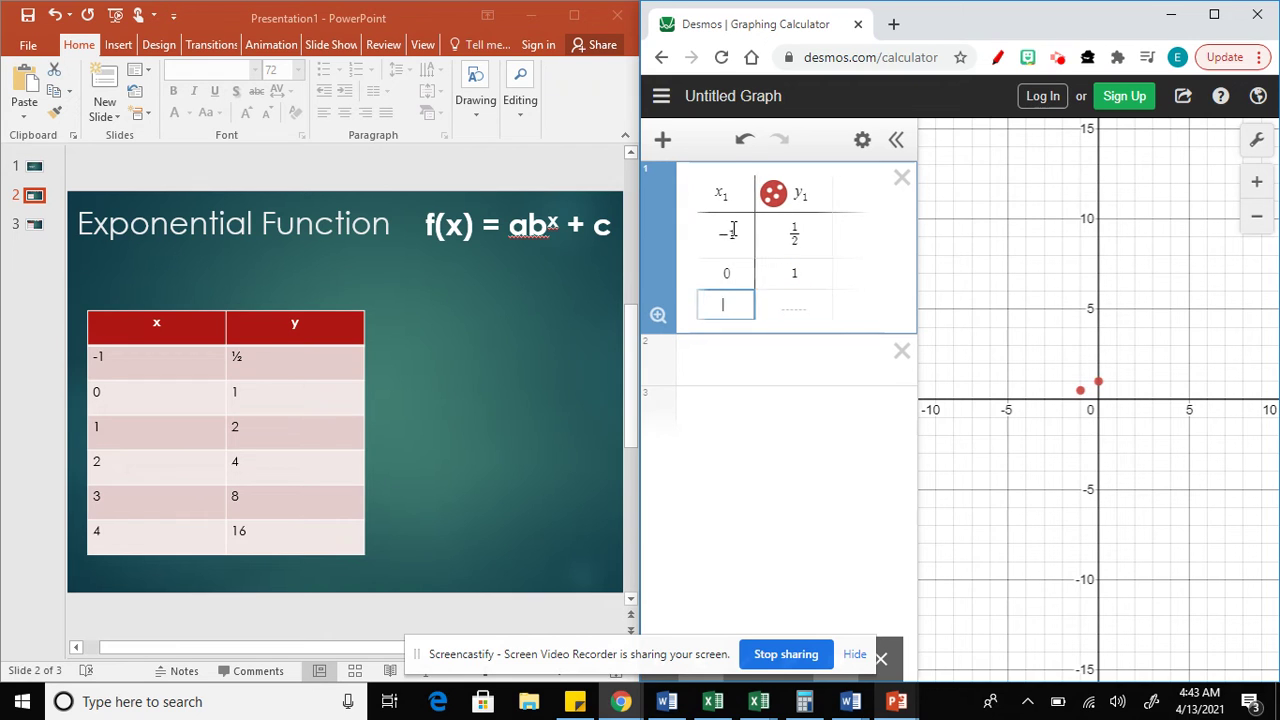
# Step: Add the points (1, 2) and (2, 4), correcting the mistyped x value in row 4
pyautogui.write('1')
pyautogui.press('Tab')
pyautogui.write('2')
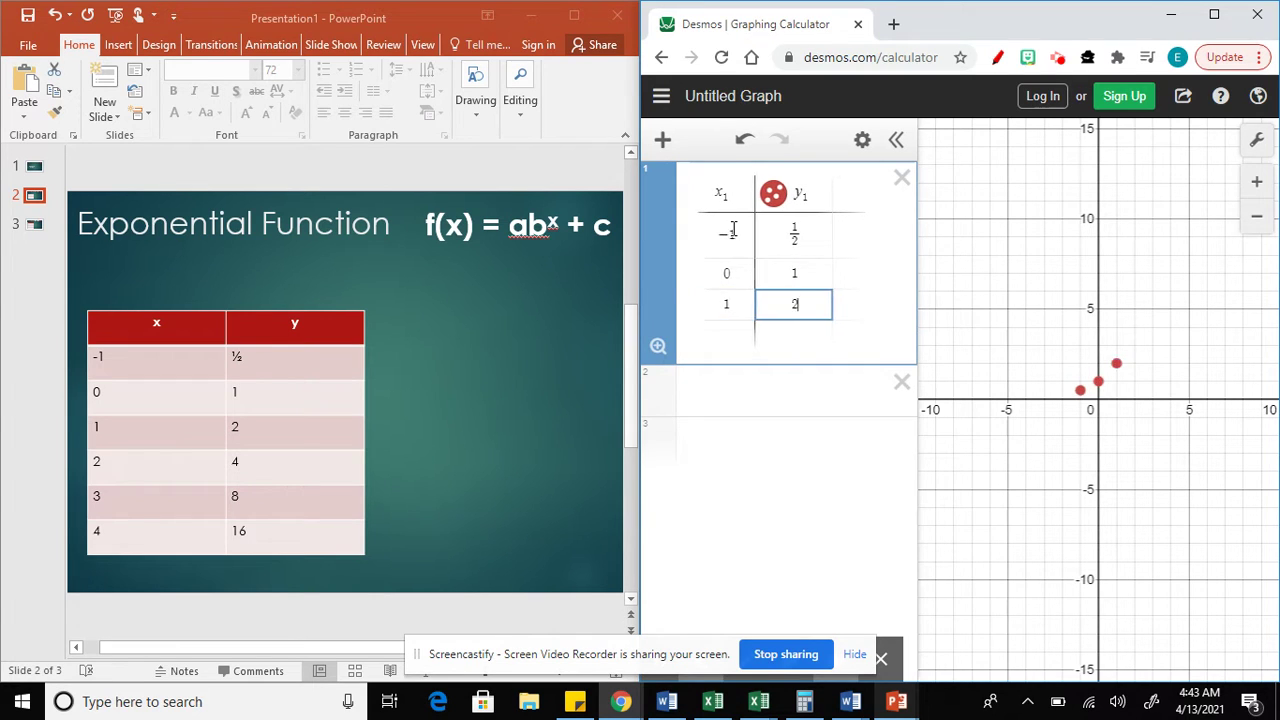
pyautogui.press('Return')
pyautogui.press('Left')
pyautogui.write('1')
pyautogui.press('Tab')
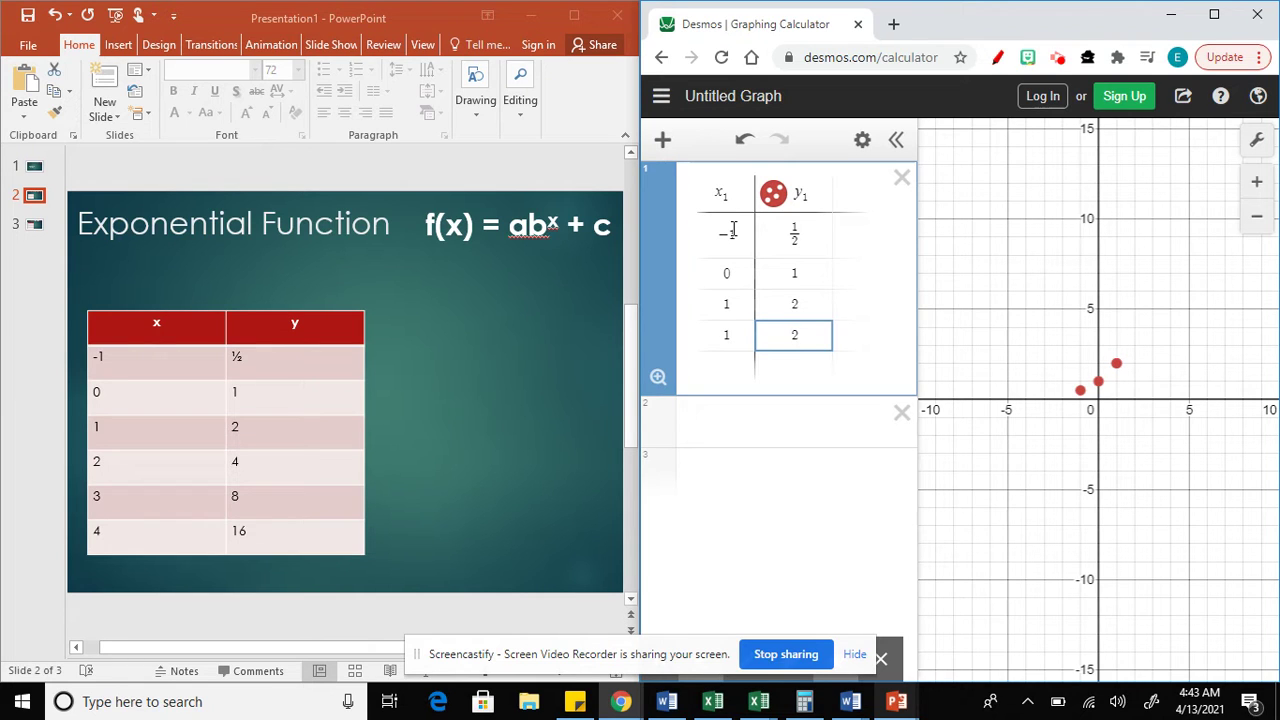
pyautogui.hotkey('shift', 'Tab')
pyautogui.write('2')
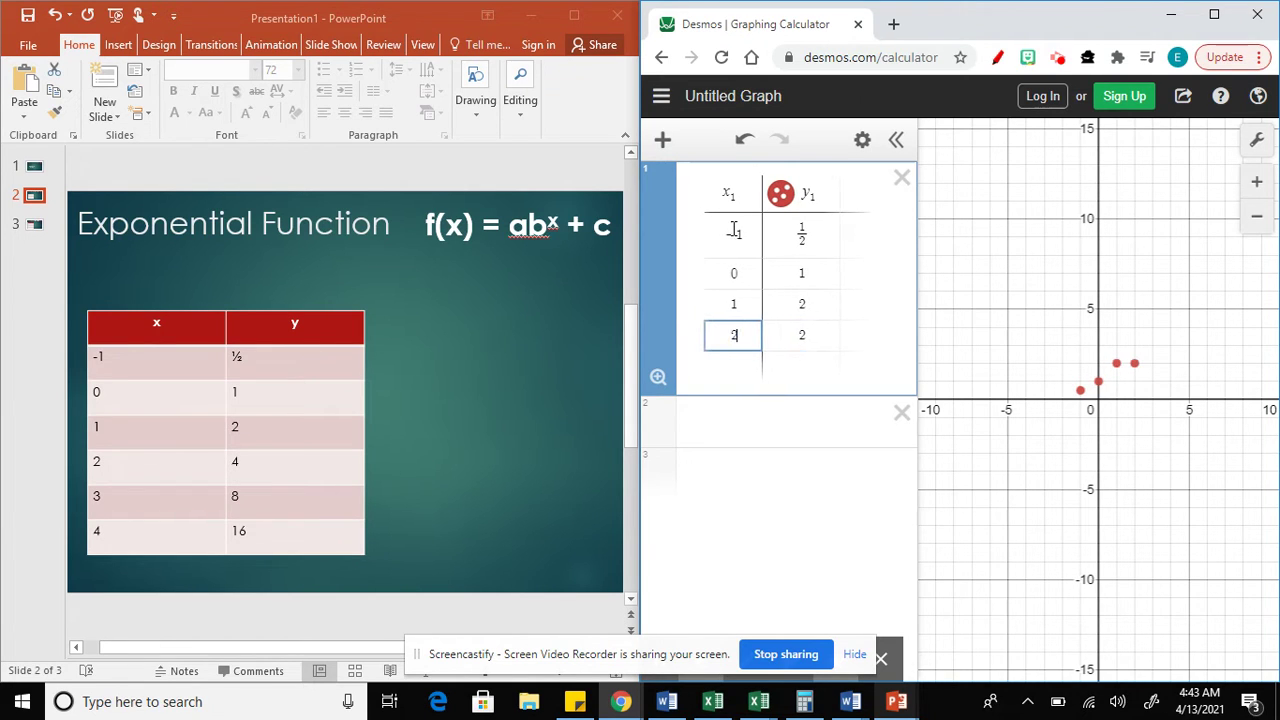
pyautogui.press('Tab')
pyautogui.write('4')
pyautogui.press('Return')
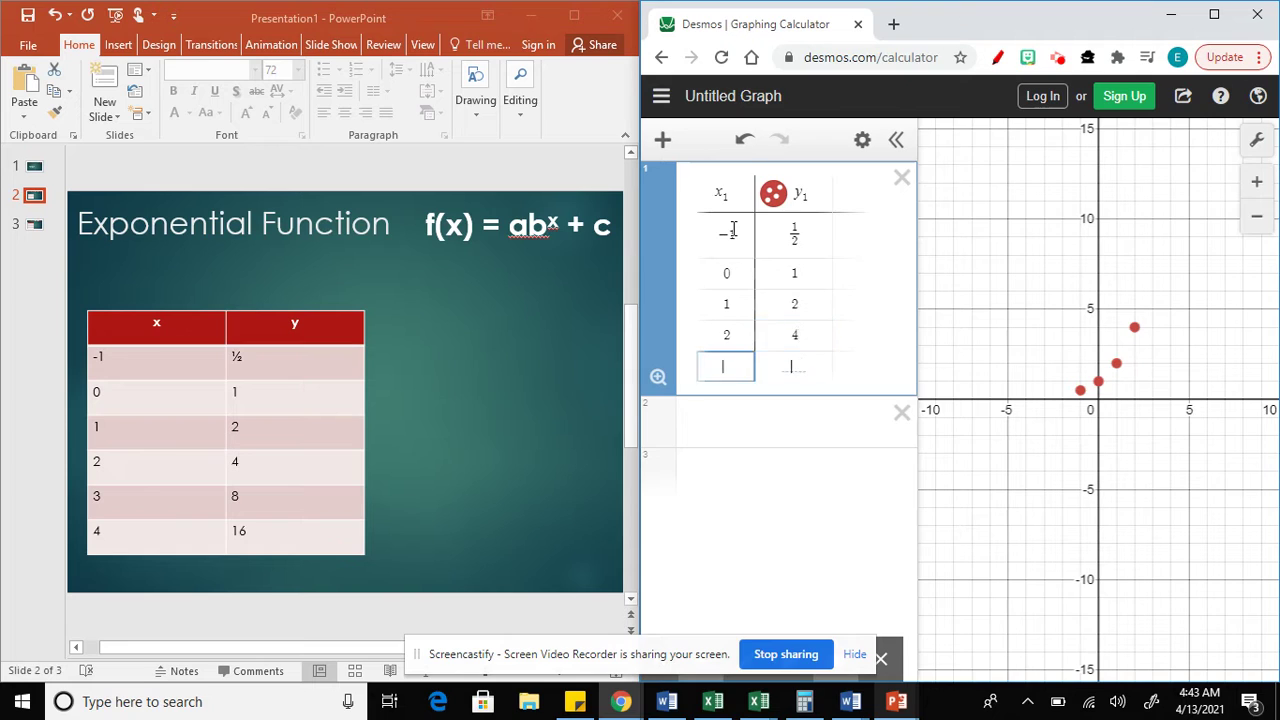
# Step: Add the last two points (3, 8) and (4, 16) to the table
pyautogui.press('Left')
pyautogui.write('3')
pyautogui.press('Tab')
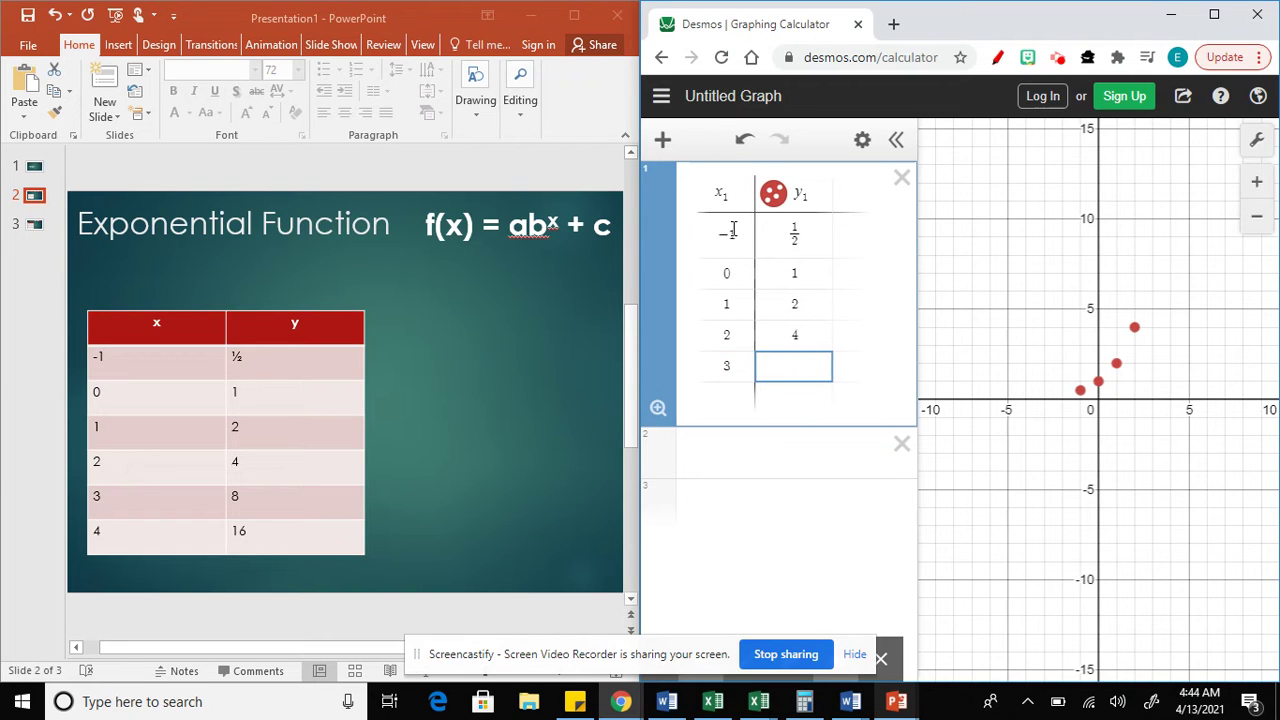
pyautogui.write('8')
pyautogui.press('Return')
pyautogui.press('Left')
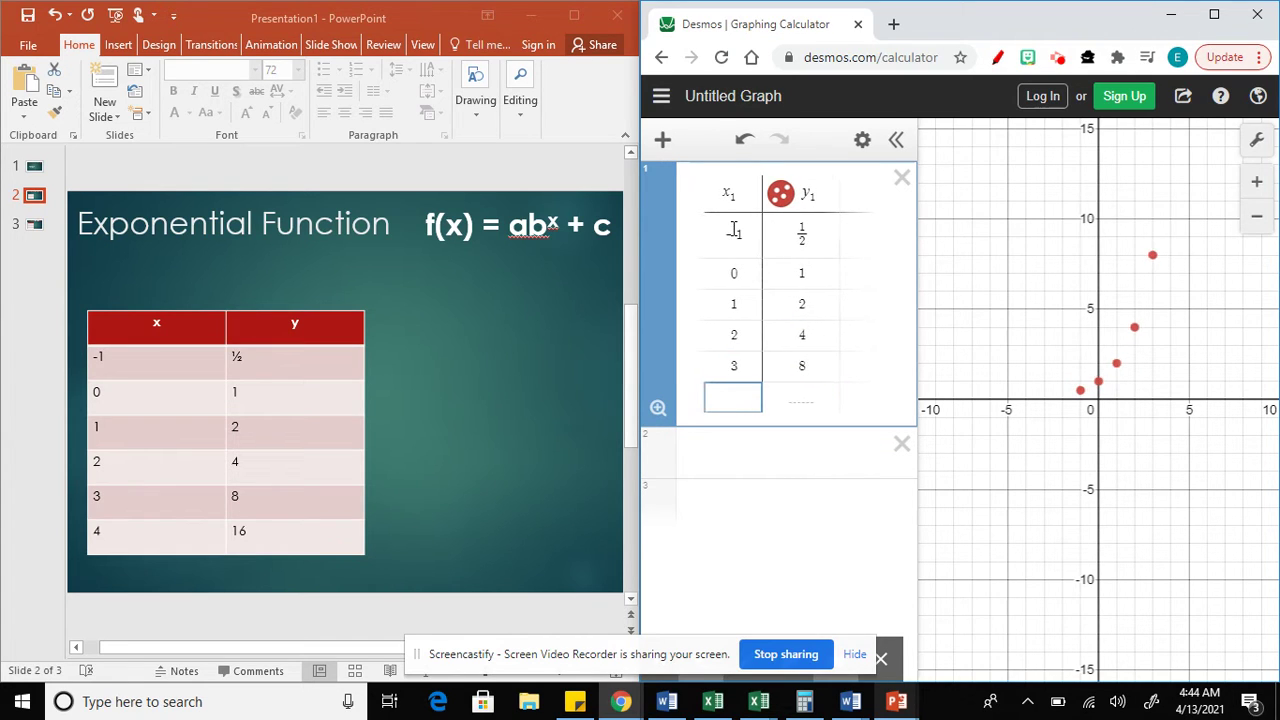
pyautogui.write('4')
pyautogui.press('Tab')
pyautogui.write('16')
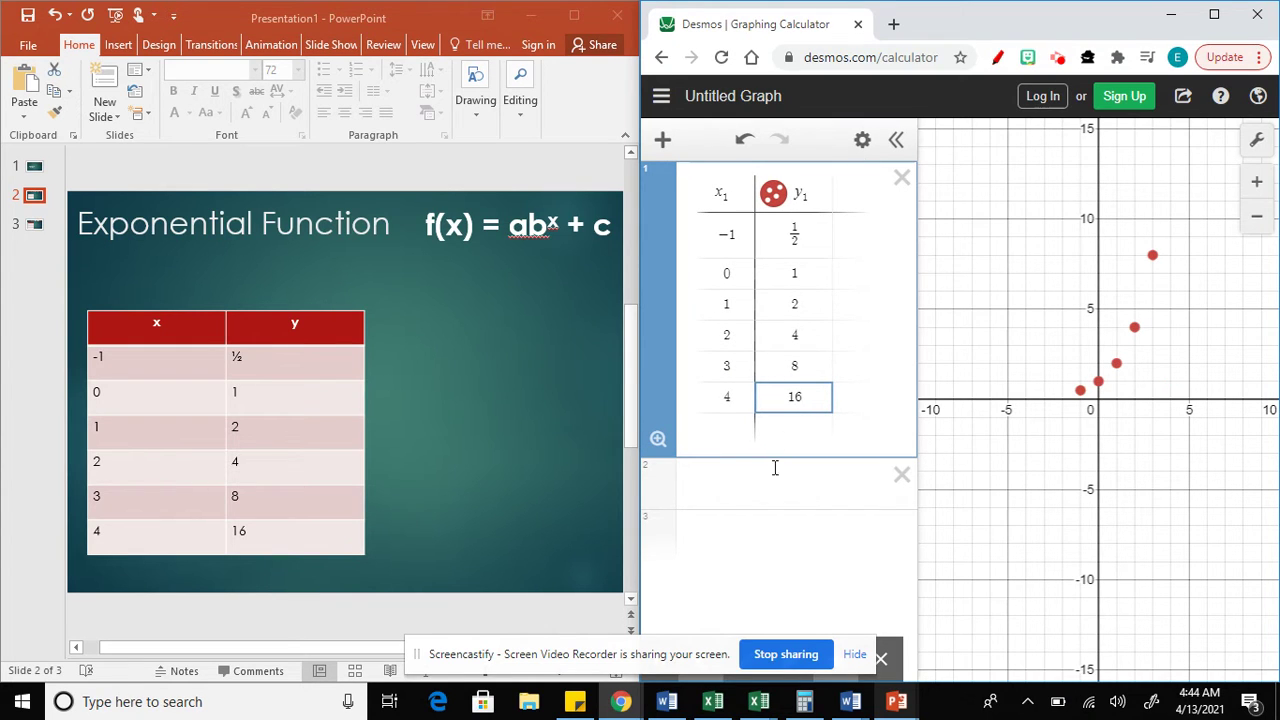
# Step: Enter the regression y₁ ~ ab^x₁ + c and check its parameters: a = 1, b = 2, R² = 1
pyautogui.click(698, 484)
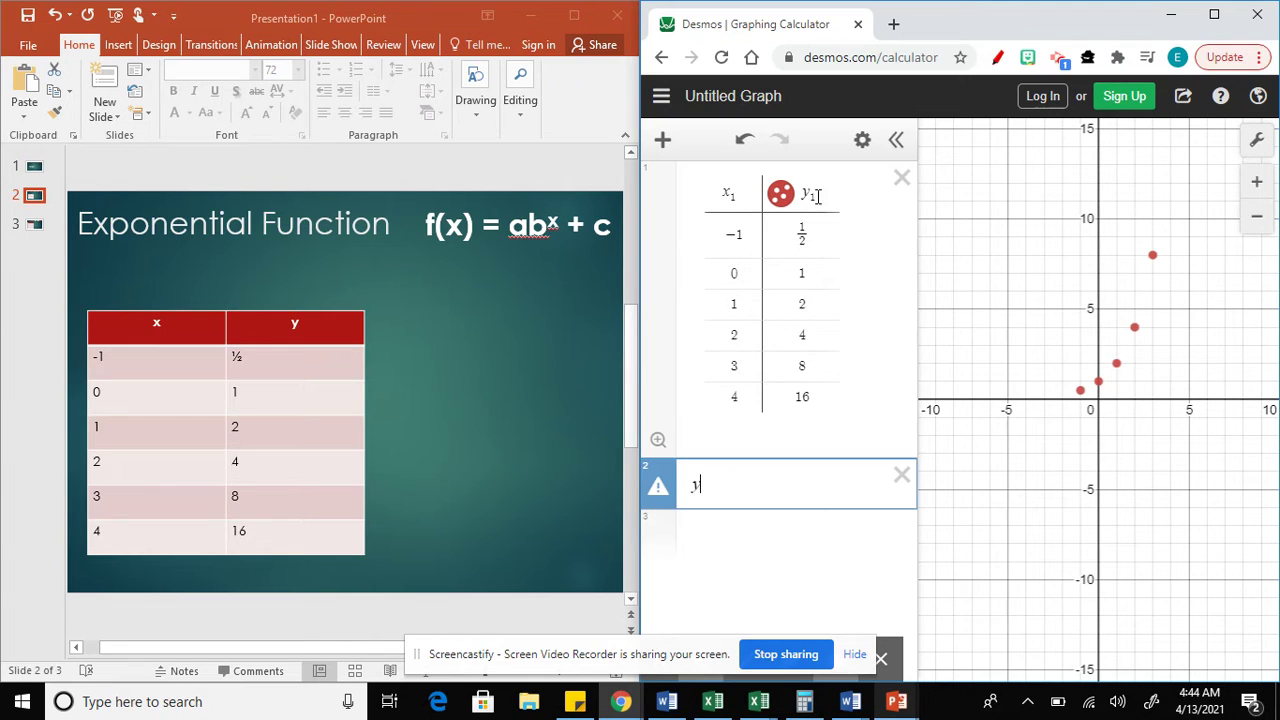
pyautogui.write('1')
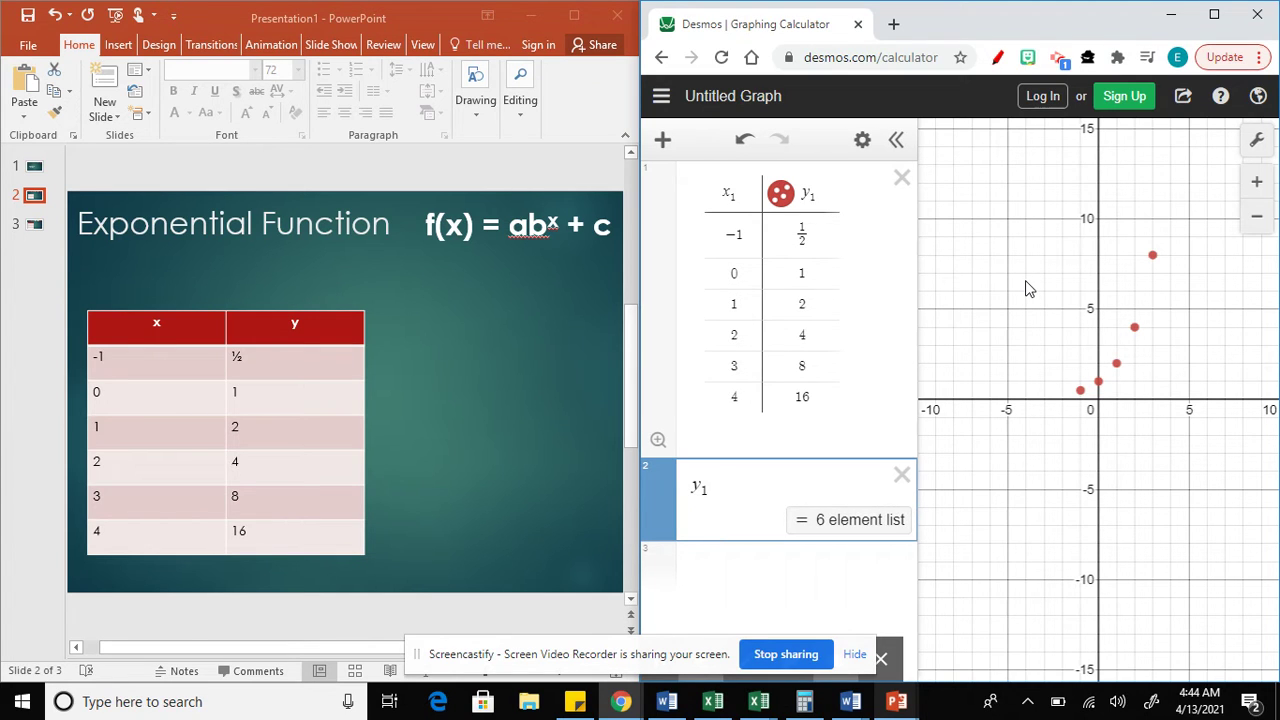
pyautogui.write('~')
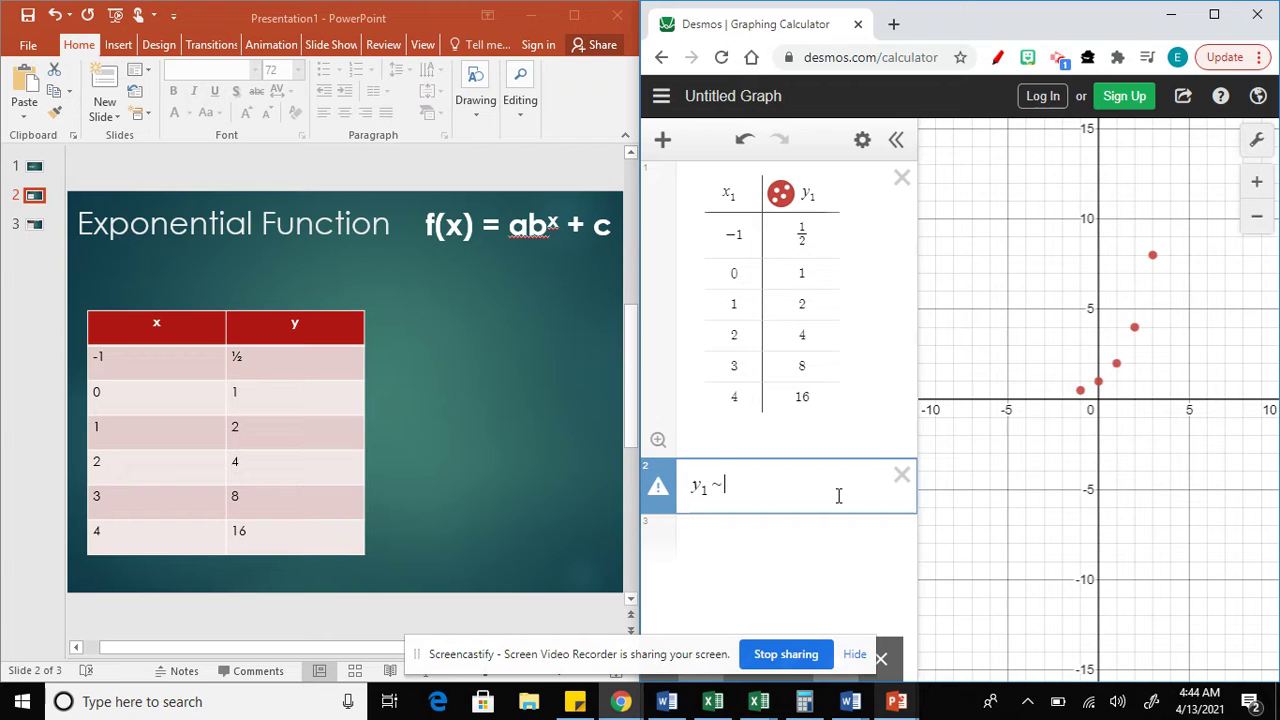
pyautogui.write('ab')
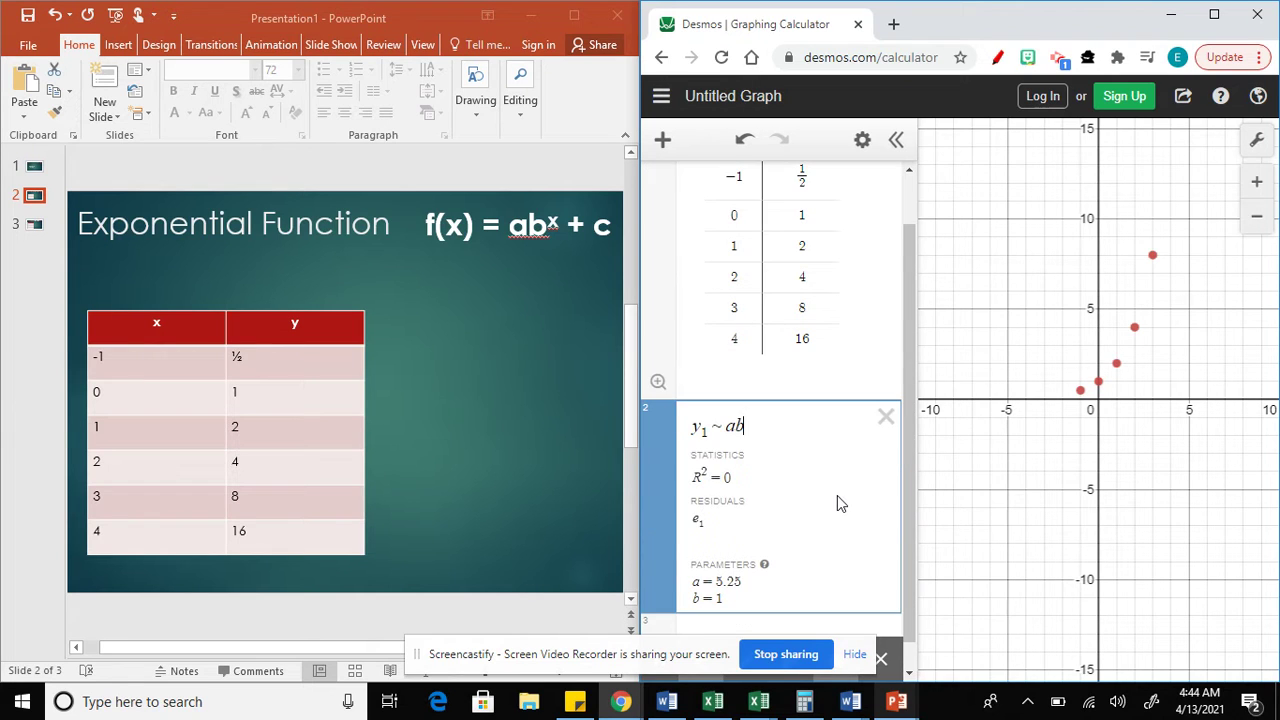
pyautogui.write('^')
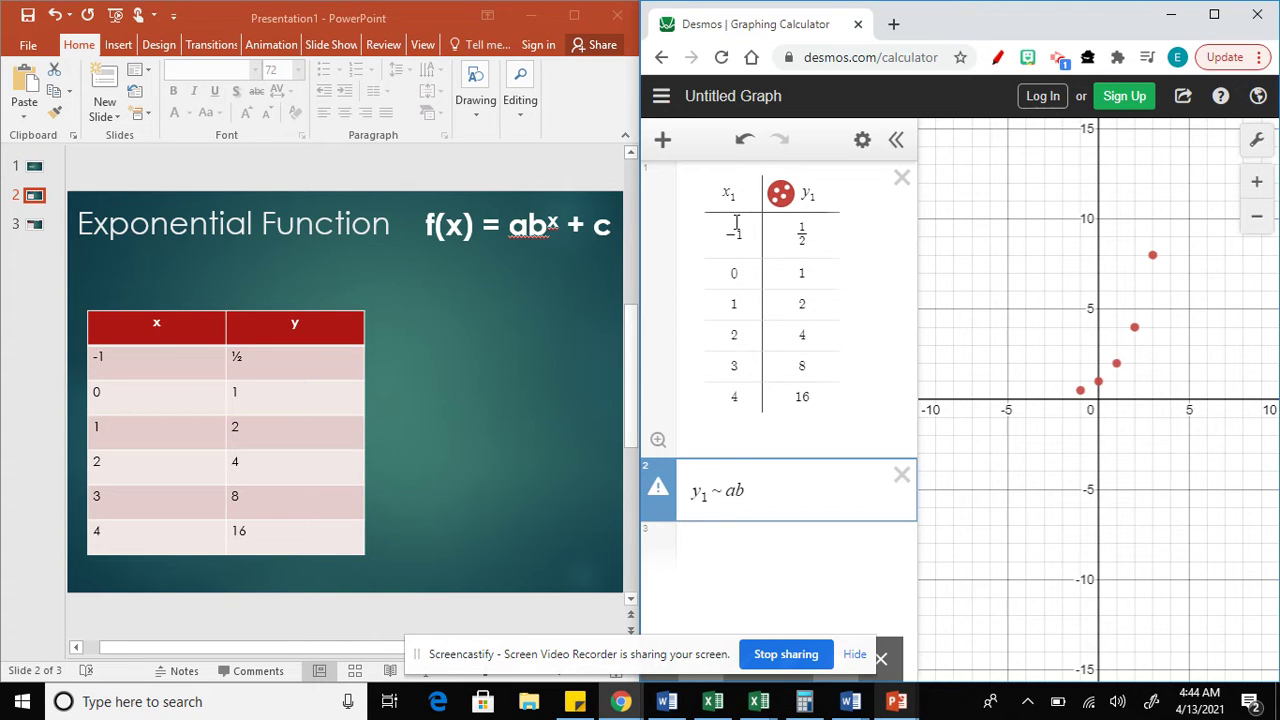
pyautogui.write('x')
pyautogui.write('_')
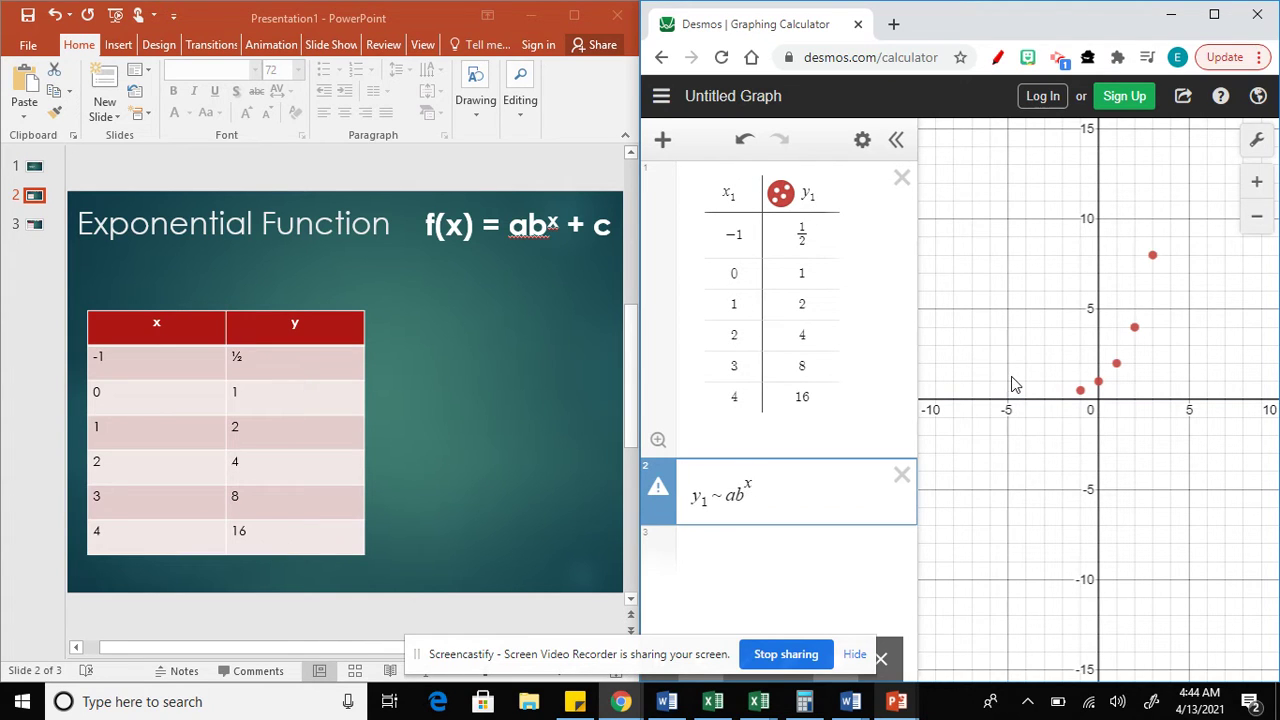
pyautogui.write('1')
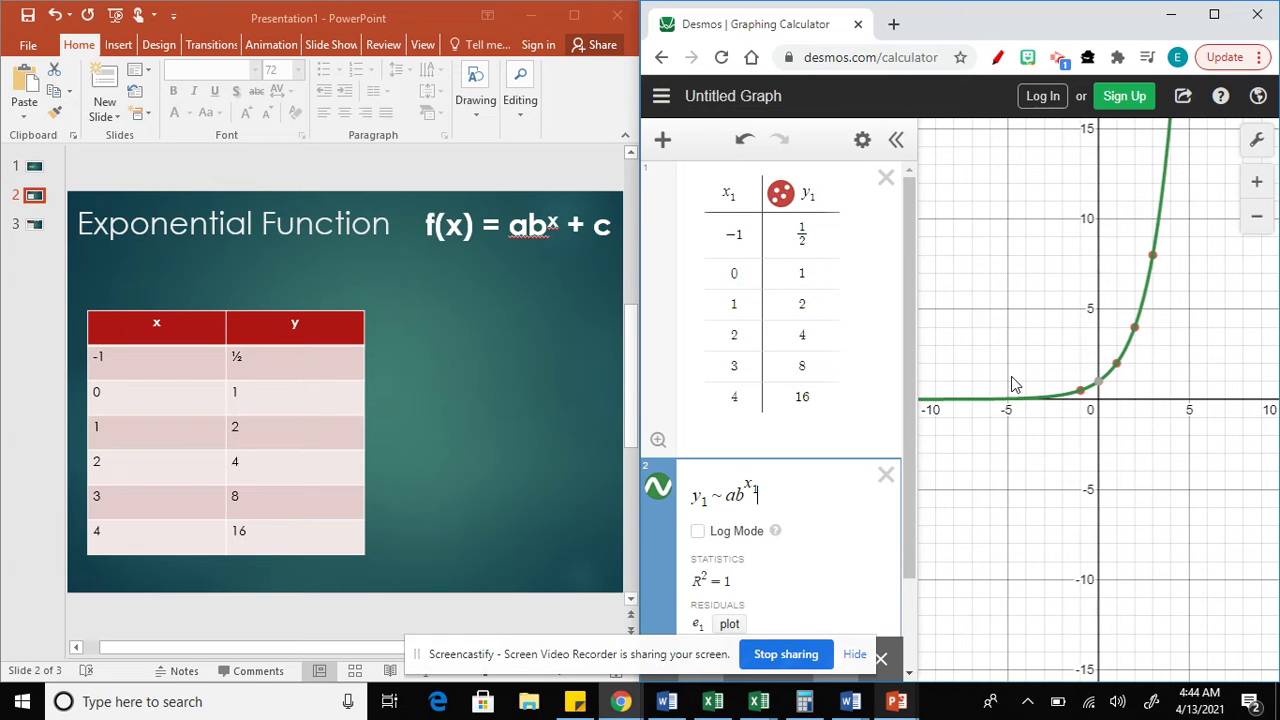
pyautogui.press('Right')
pyautogui.press('Right')
pyautogui.write('+c')
pyautogui.scroll(-2, 851, 491)
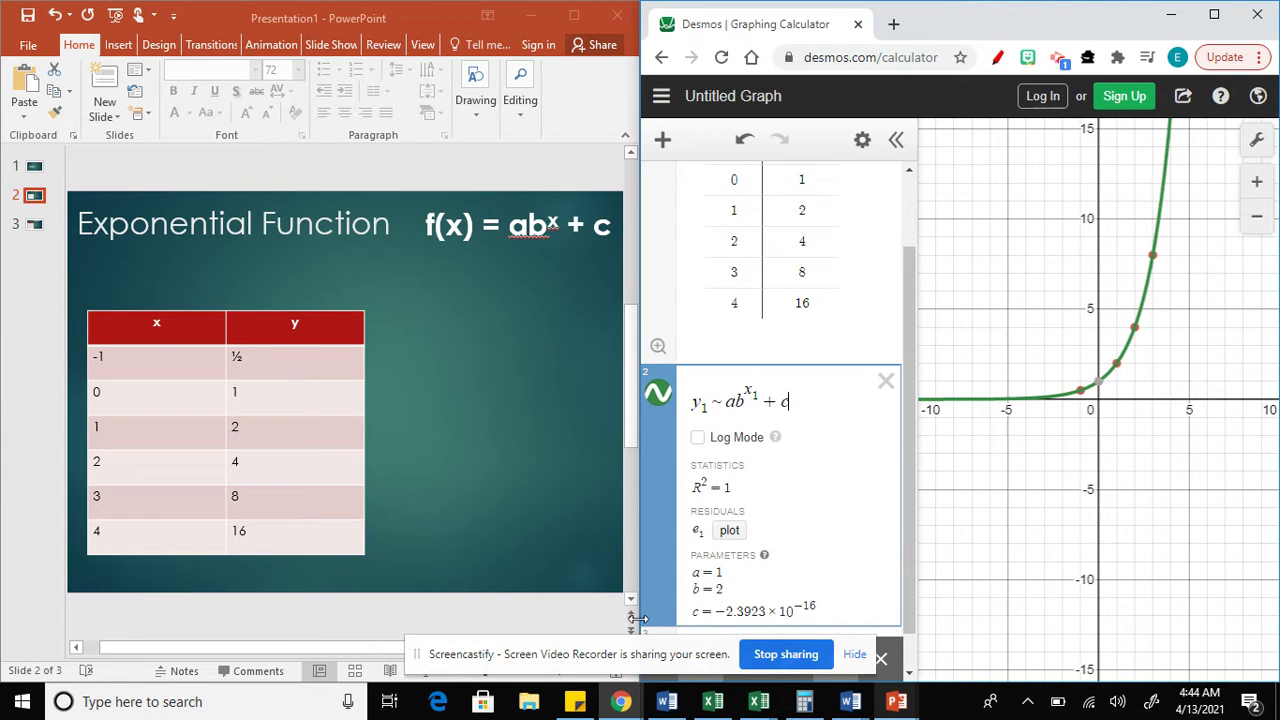
pyautogui.click(494, 450)
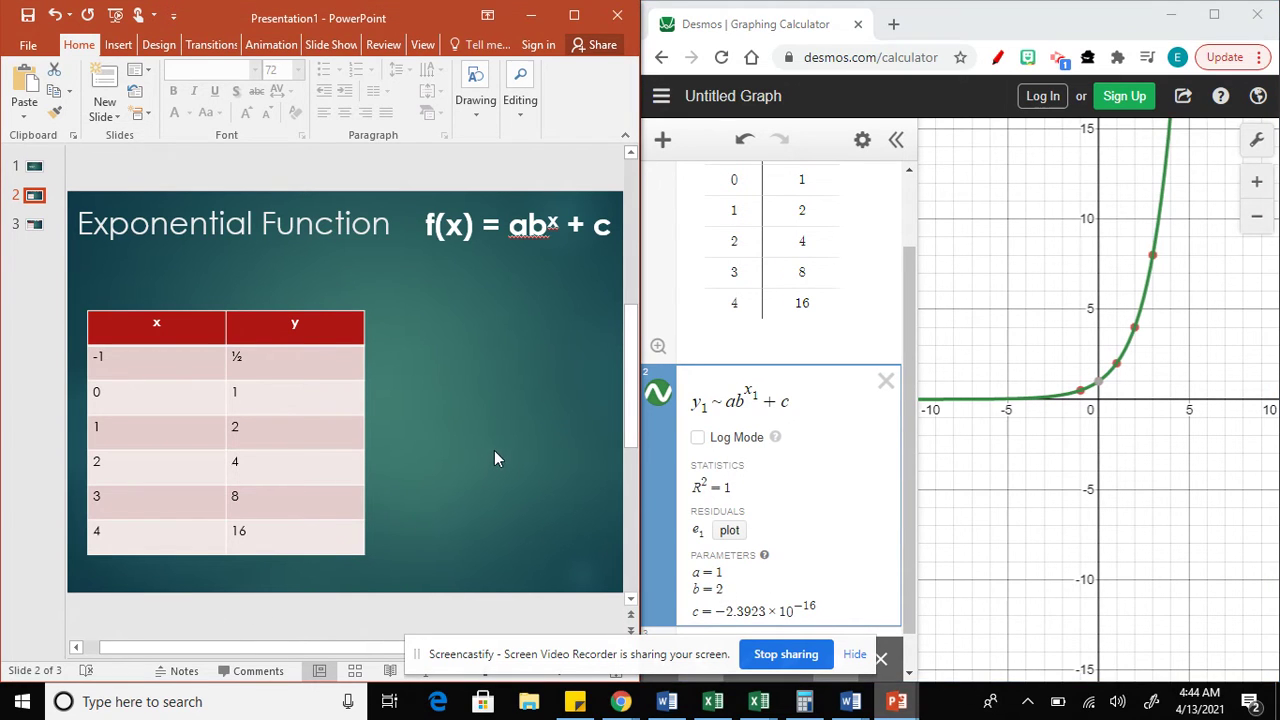
# Step: Handwrite F(x)=1(2)^x + 0 and, below it, f(x)=2^x beside the slide 2 table in Screen Sketch
pyautogui.click(1151, 701)
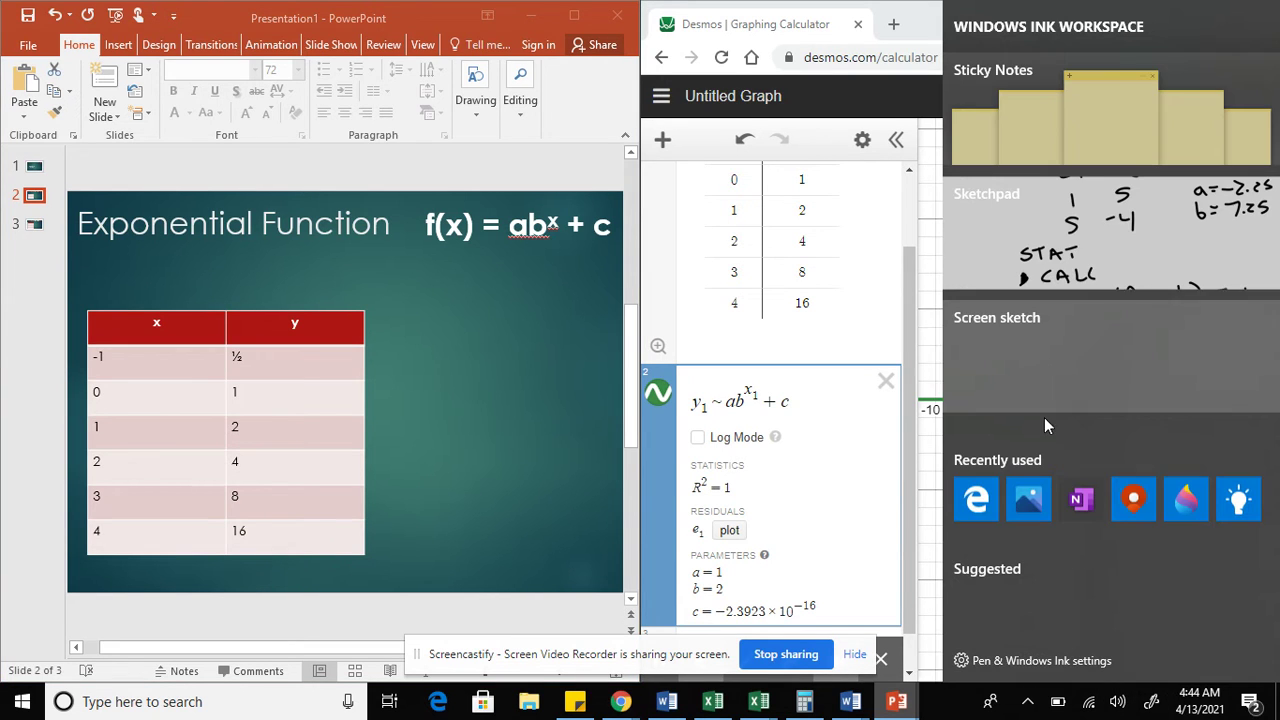
pyautogui.click(1102, 351)
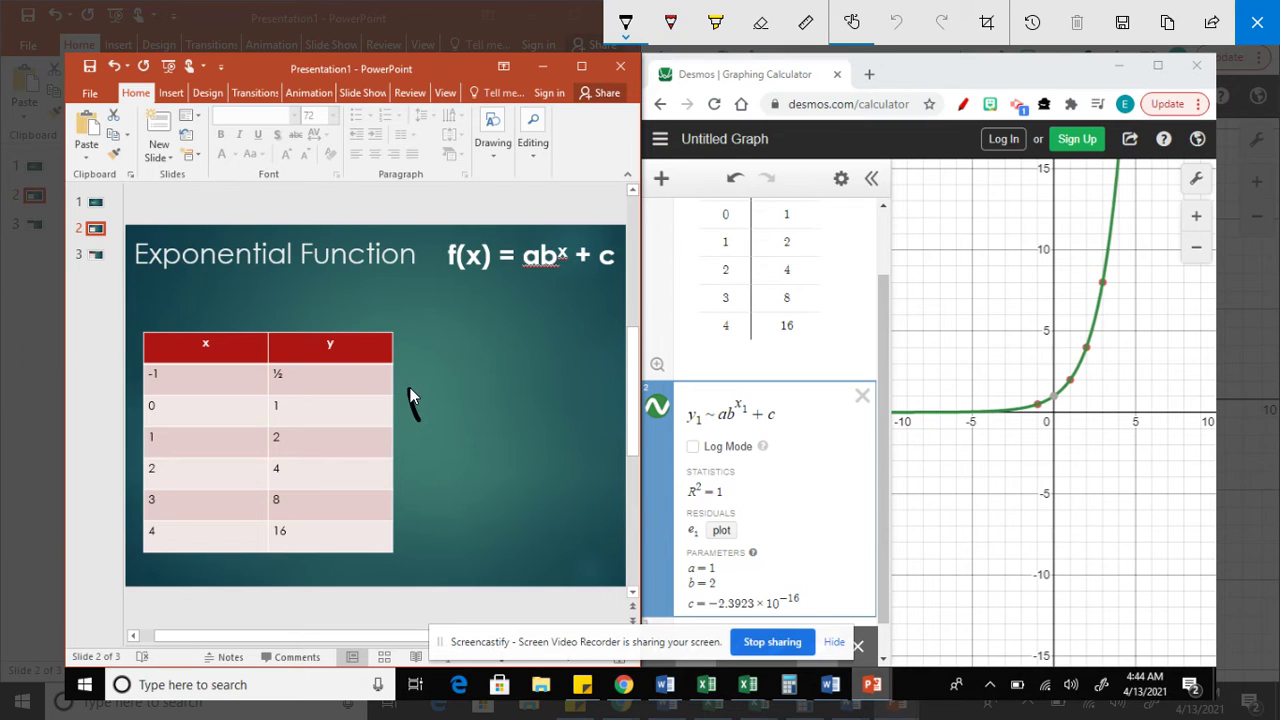
pyautogui.moveTo(428, 382); pyautogui.dragTo(411, 398)
pyautogui.moveTo(466, 400); pyautogui.dragTo(479, 406)
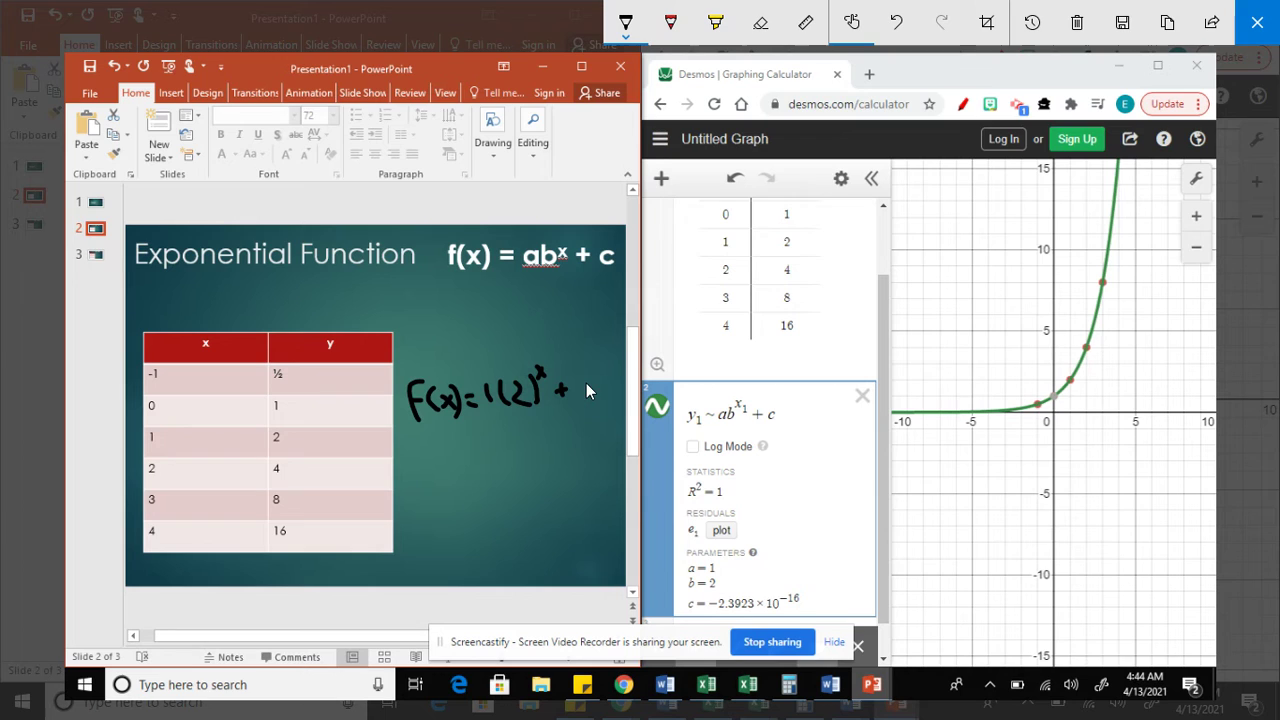
pyautogui.moveTo(593, 379)
pyautogui.mouseDown()
pyautogui.moveTo(584, 396)
pyautogui.moveTo(593, 379)
pyautogui.mouseUp()
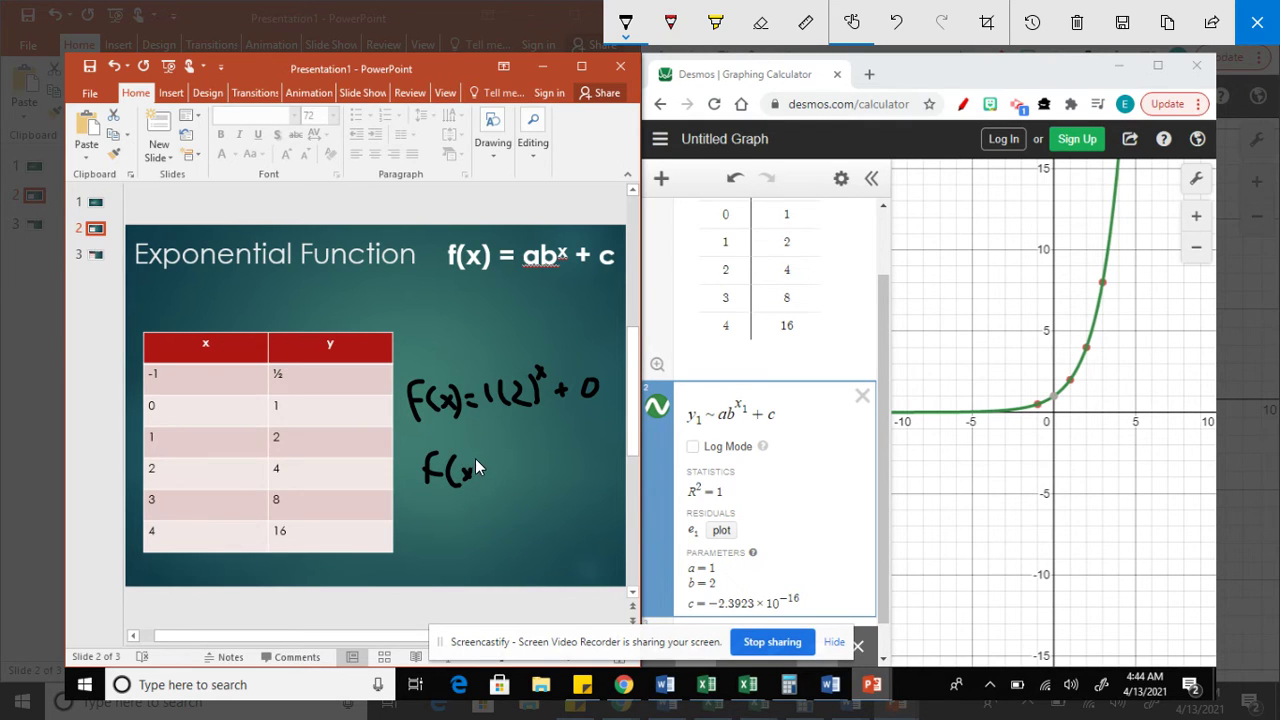
pyautogui.moveTo(484, 473); pyautogui.dragTo(496, 472)
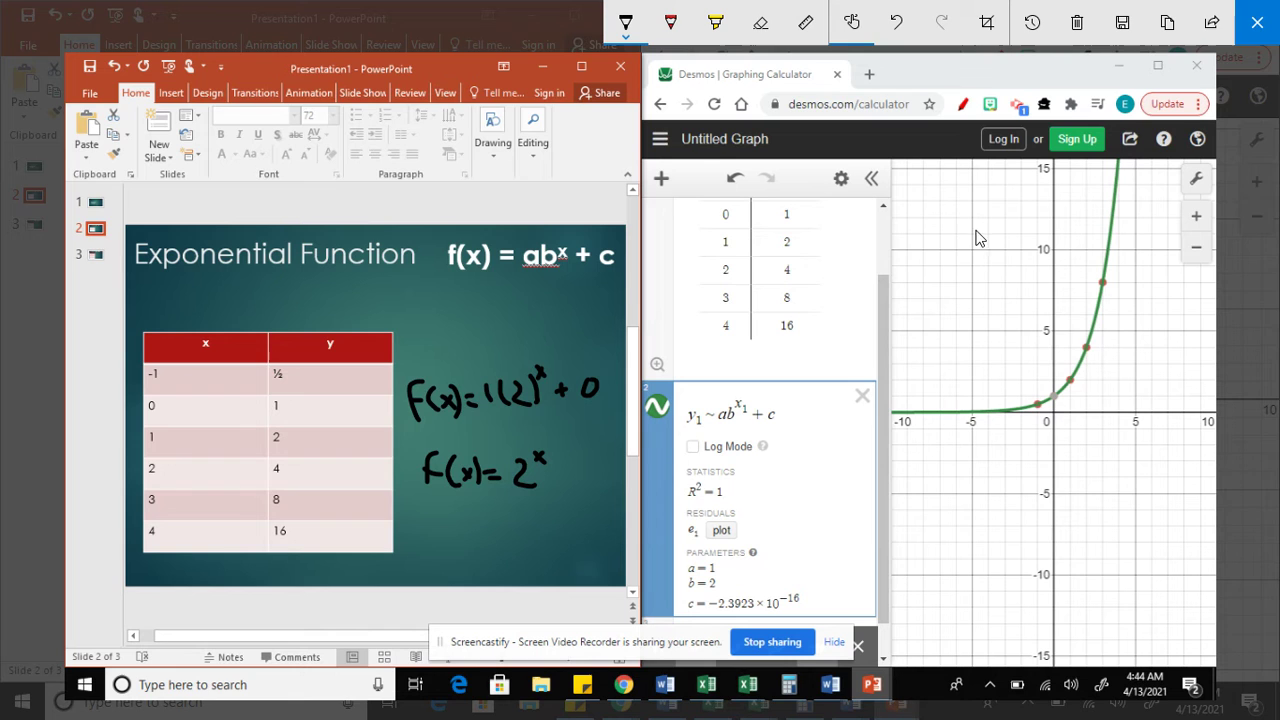
# Step: Switch to slide 3 and replace the first two y1 values with 9 and 7
pyautogui.click(1257, 28)
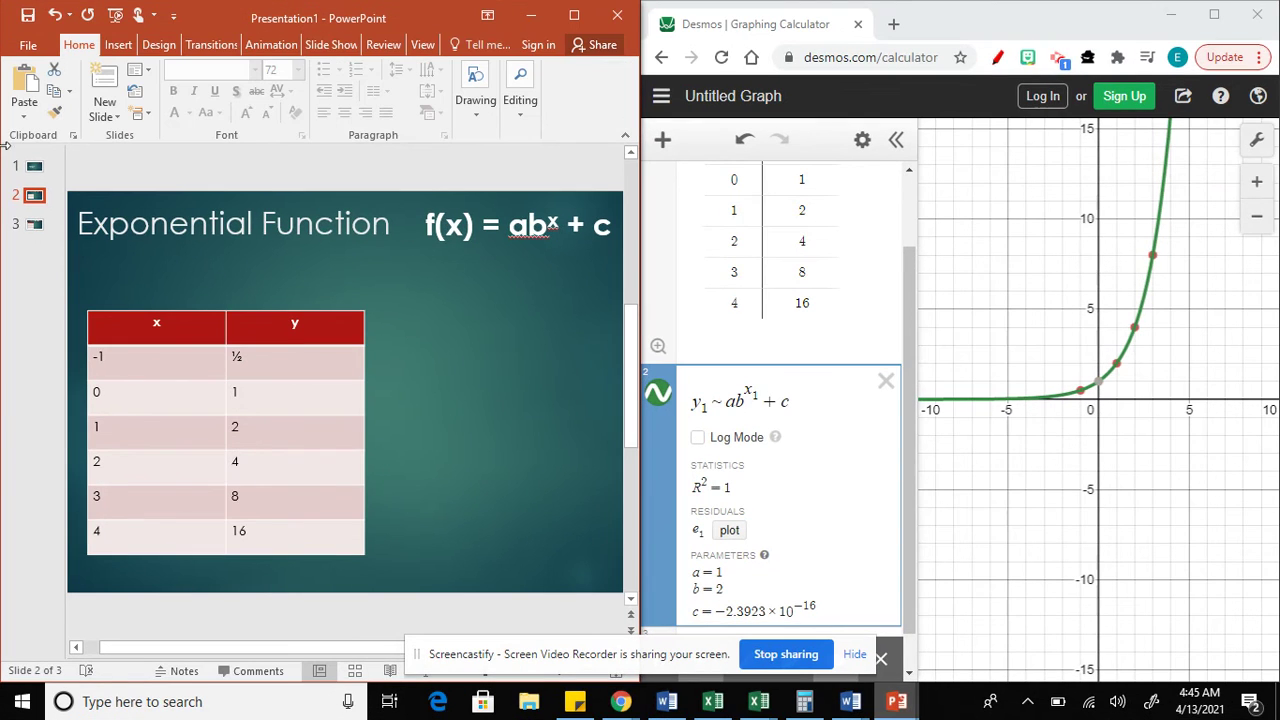
pyautogui.click(36, 222)
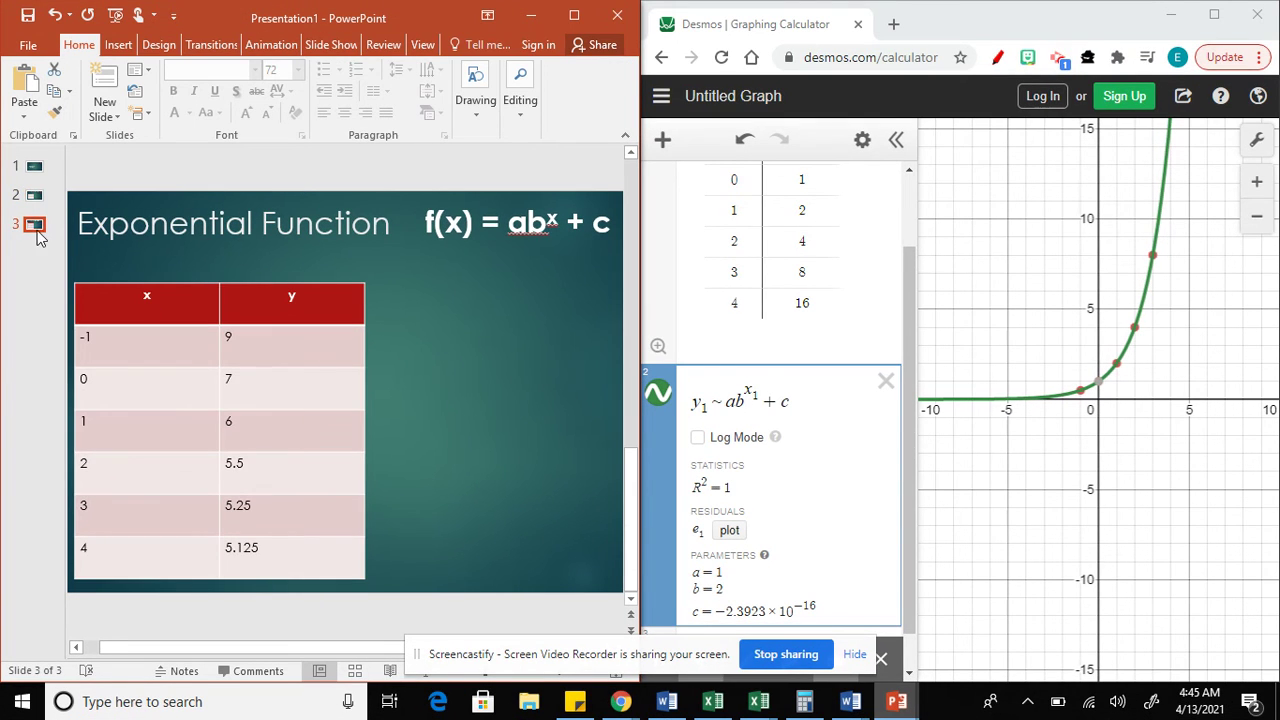
pyautogui.scroll(2, 812, 305)
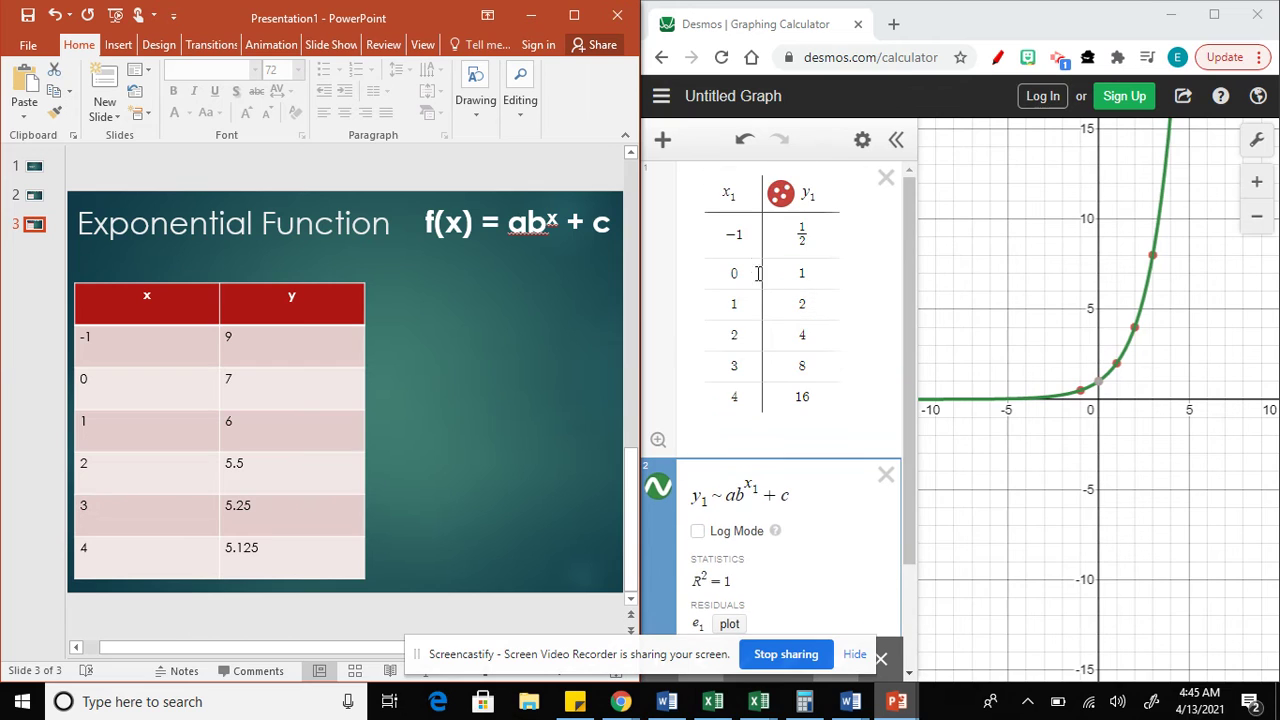
pyautogui.click(744, 237)
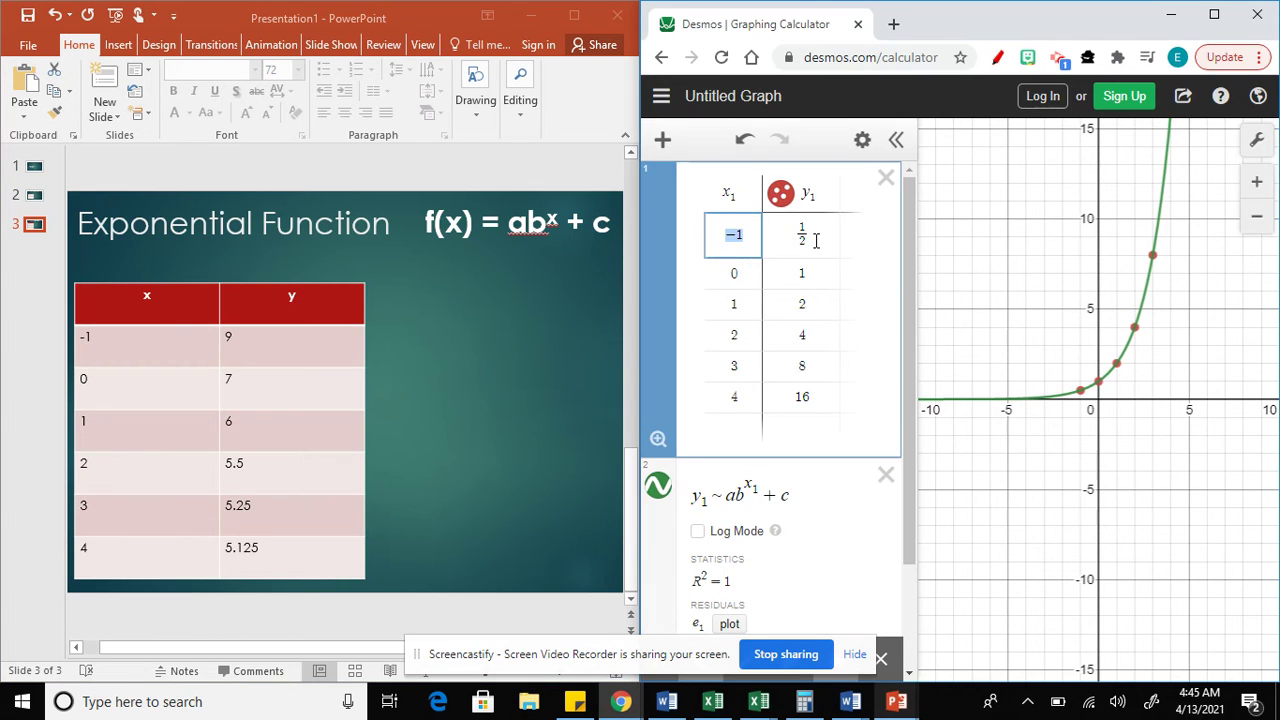
pyautogui.doubleClick(815, 236)
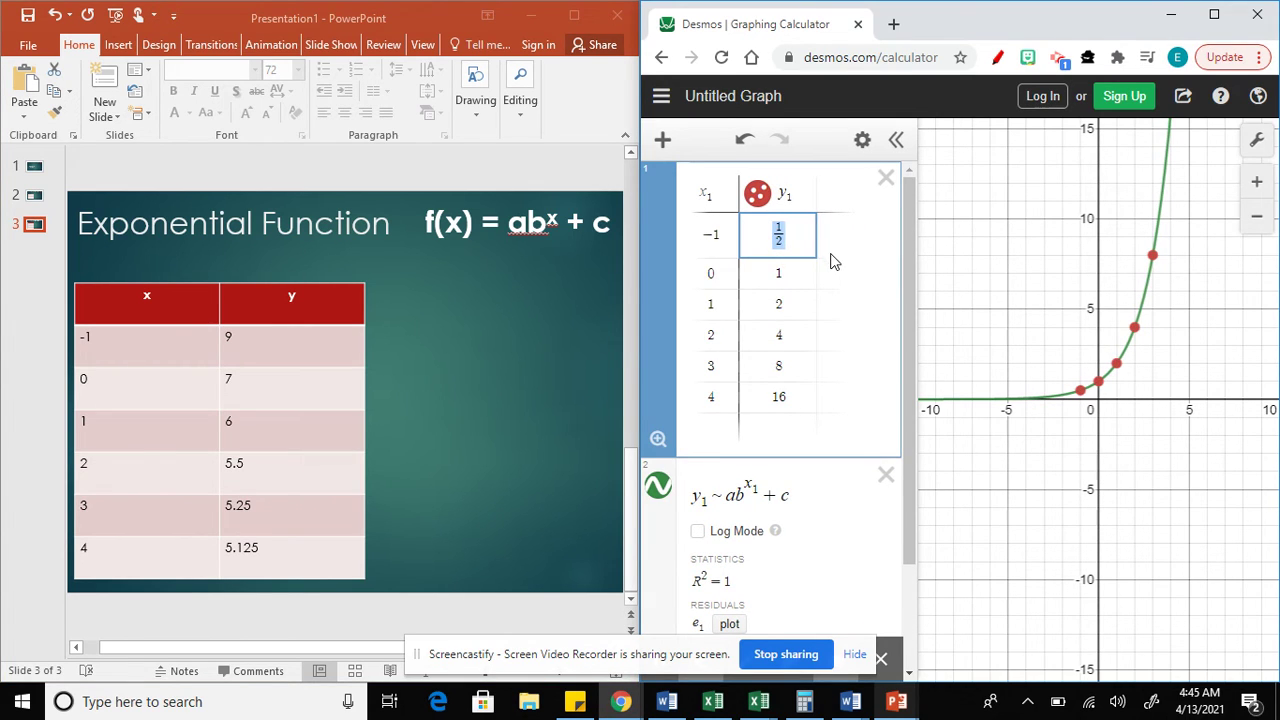
pyautogui.write('9')
pyautogui.press('Return')
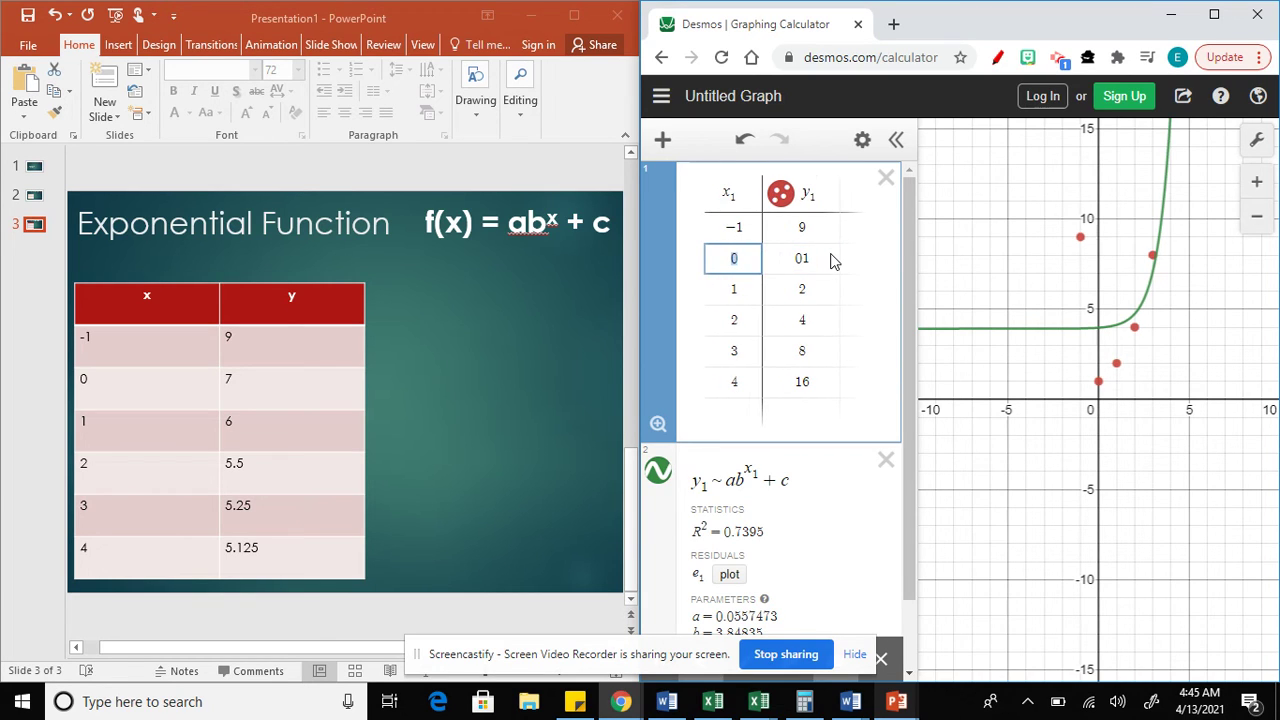
pyautogui.doubleClick(831, 255)
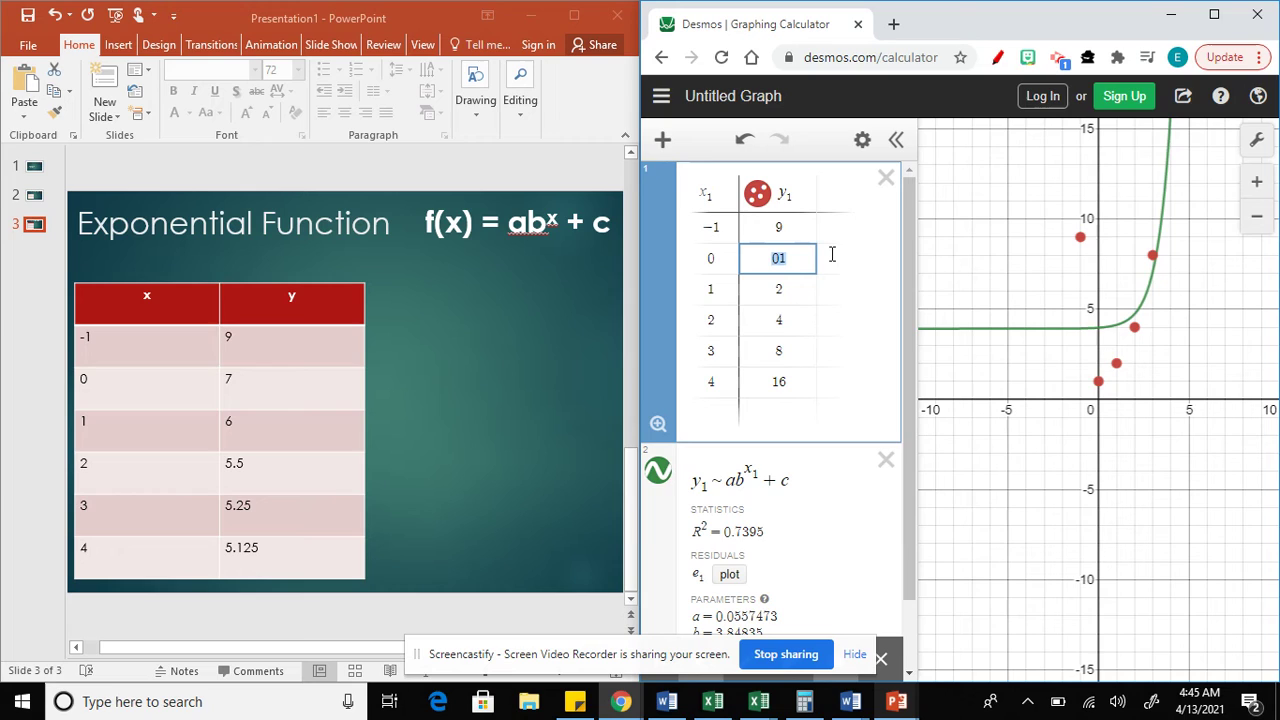
pyautogui.write('7')
pyautogui.press('Return')
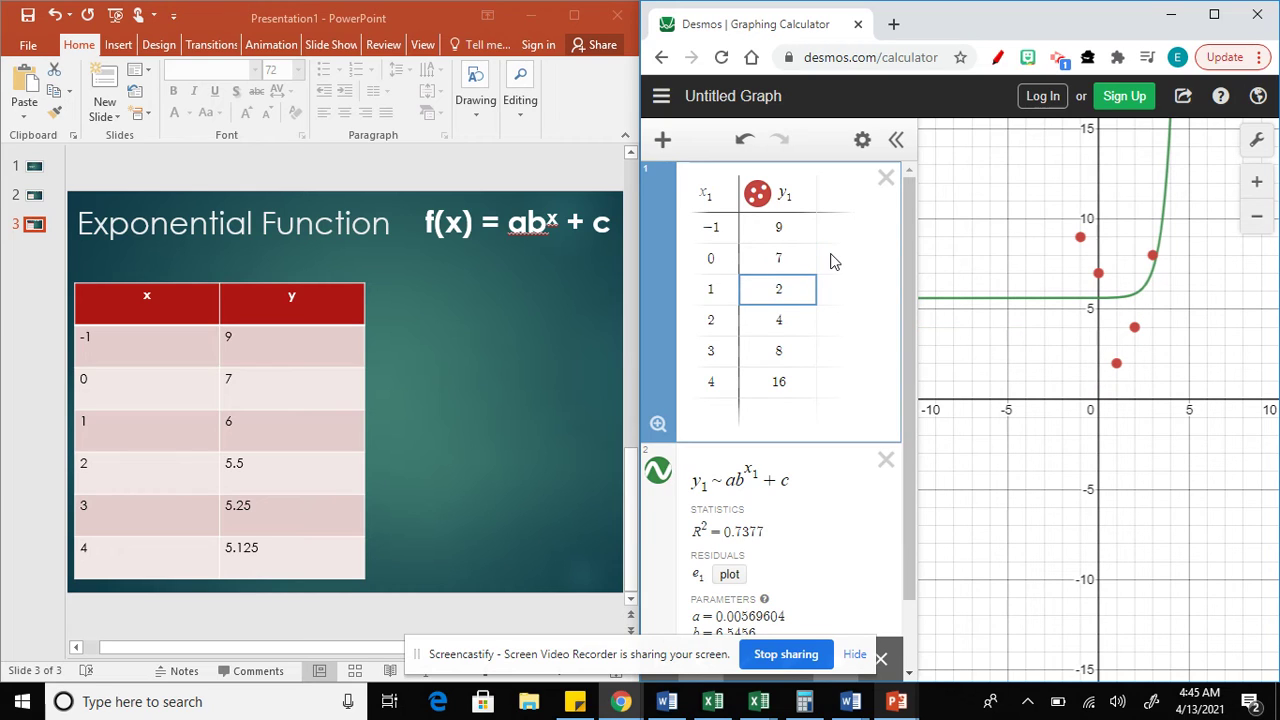
# Step: Replace the remaining y1 values with 6, 5.5, 5.25 and 5.125
pyautogui.doubleClick(786, 289)
pyautogui.write('6')
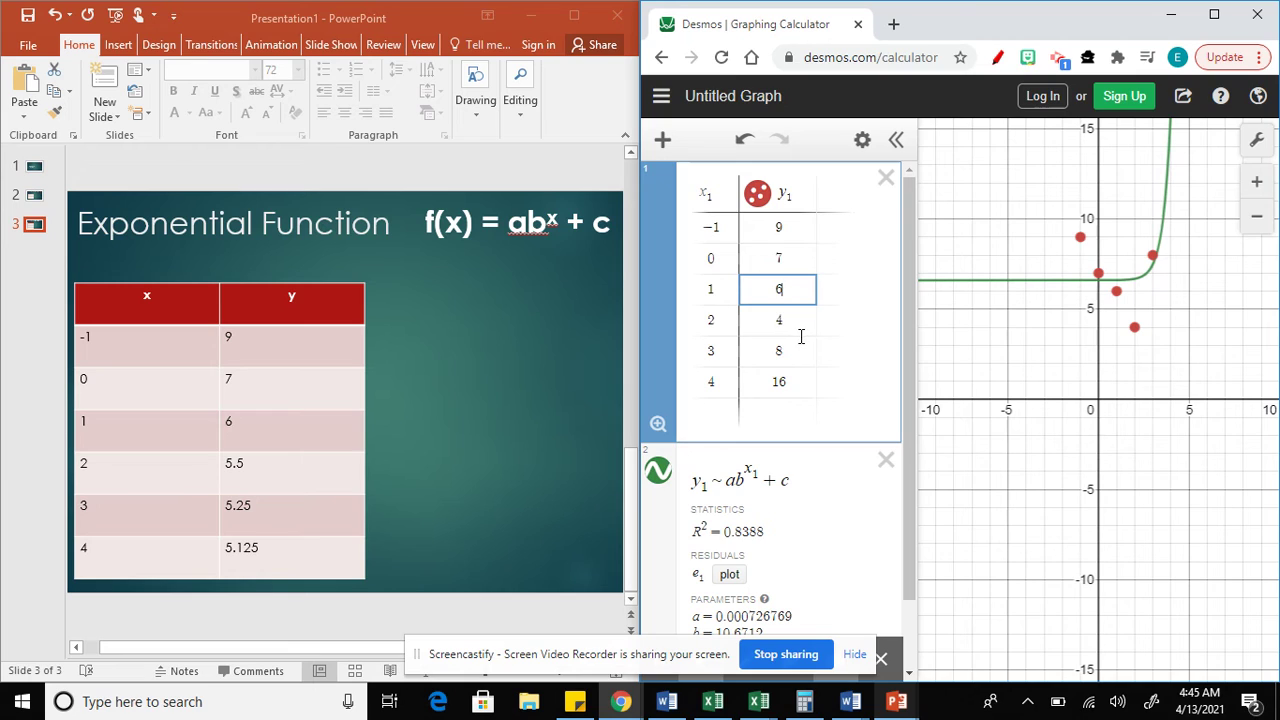
pyautogui.doubleClick(786, 321)
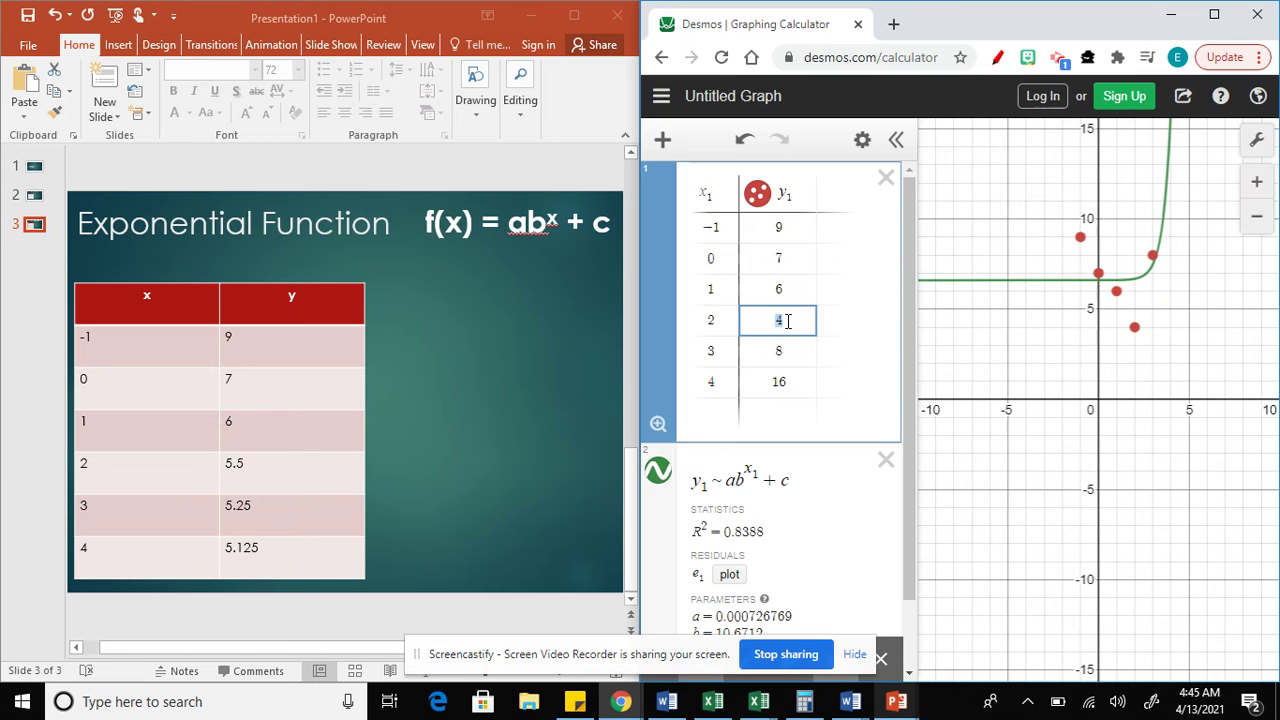
pyautogui.write('5.5')
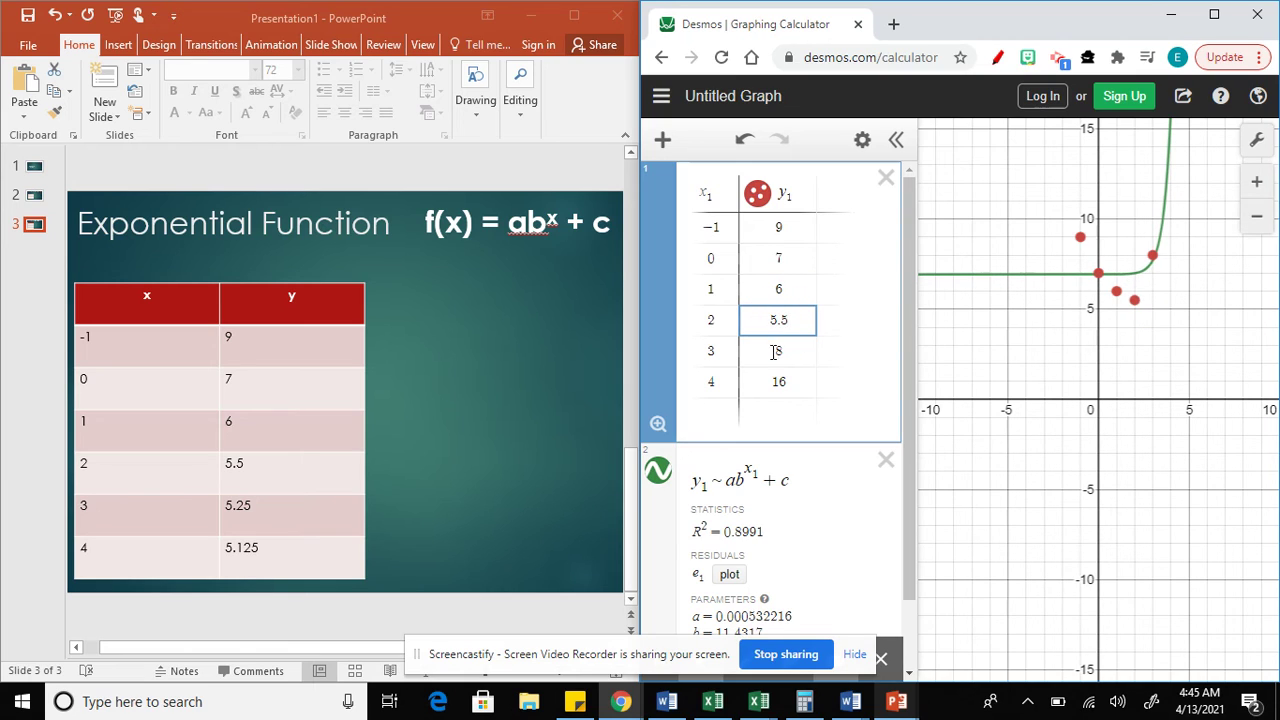
pyautogui.doubleClick(789, 351)
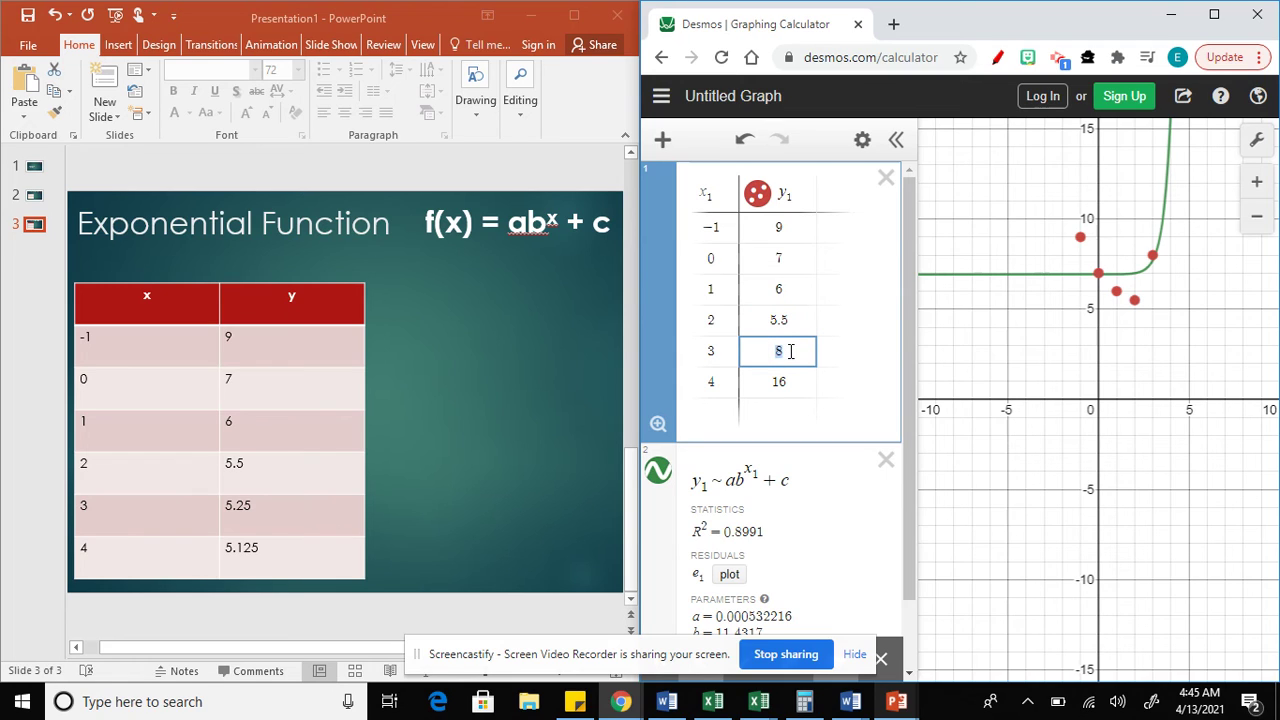
pyautogui.write('5')
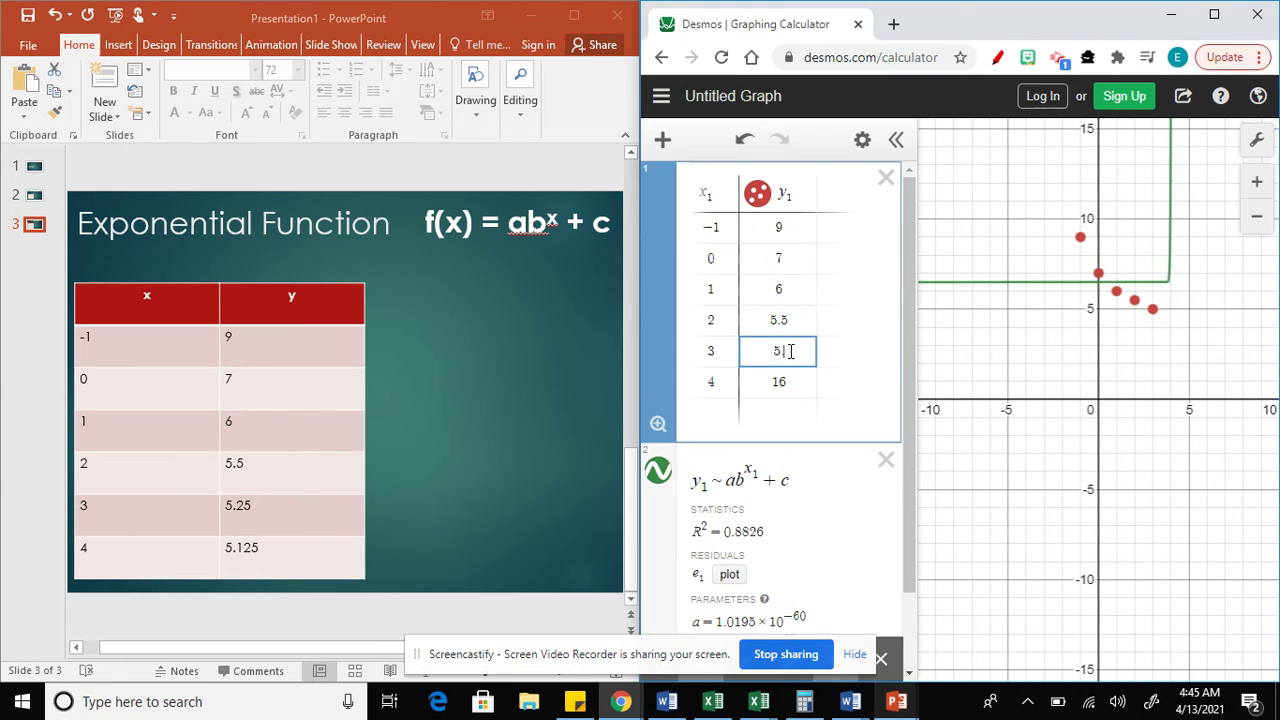
pyautogui.write('.25')
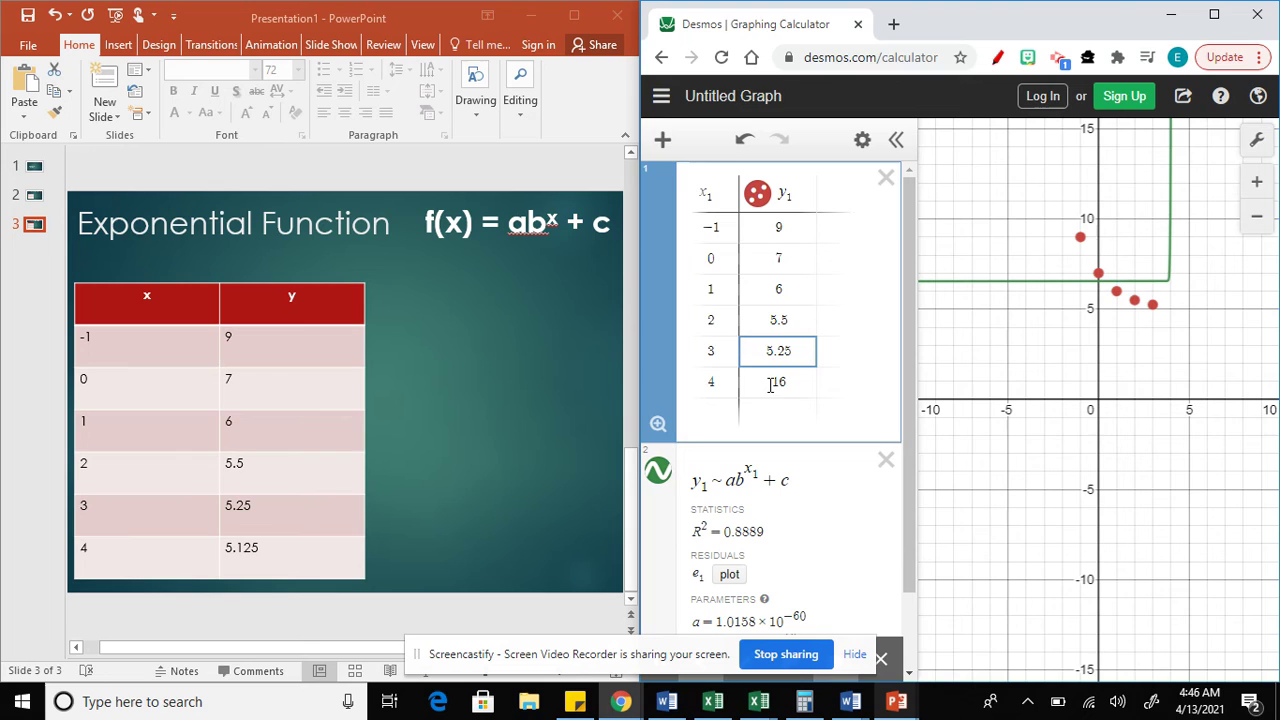
pyautogui.doubleClick(828, 389)
pyautogui.write('5.125')
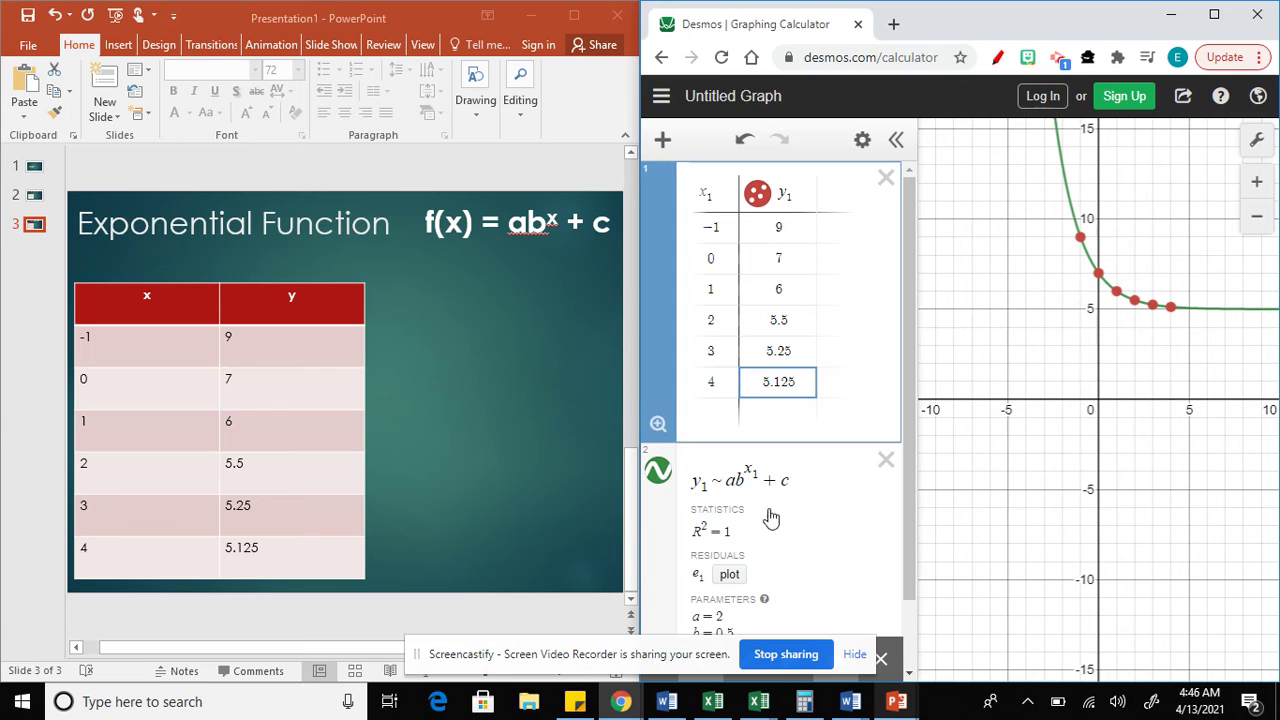
pyautogui.scroll(-2, 765, 515)
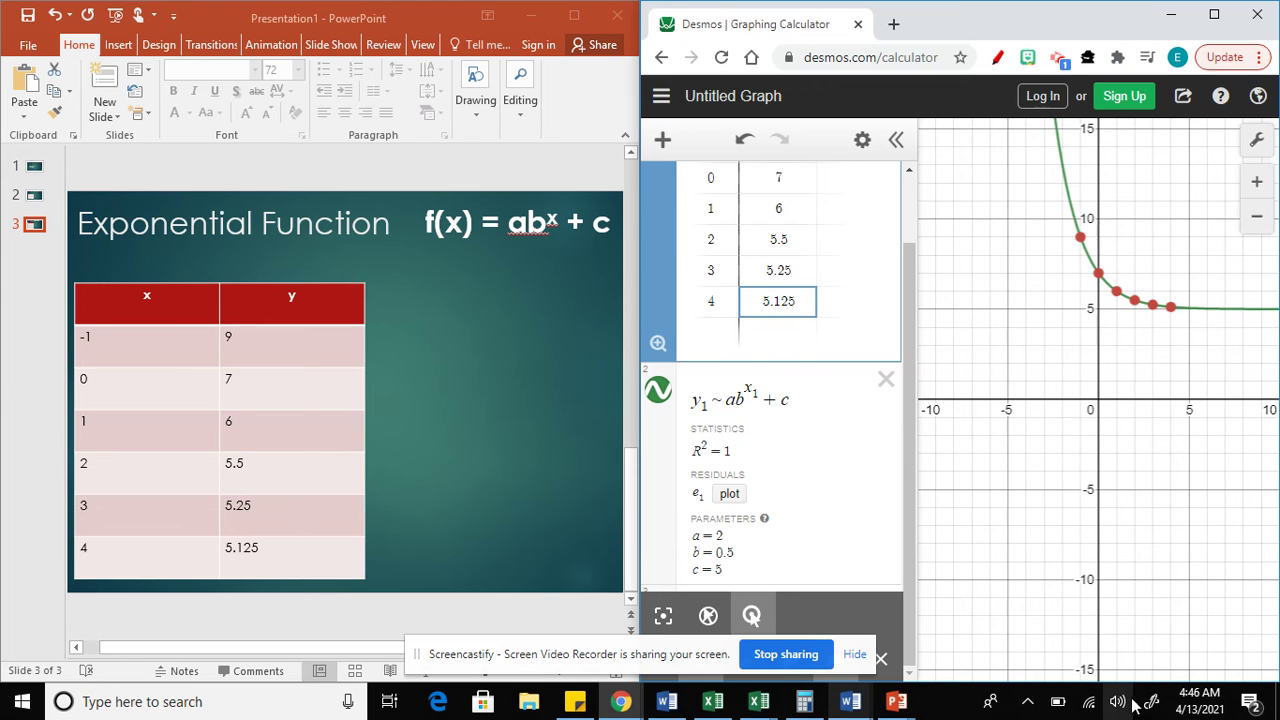
# Step: Start a screen sketch over slide 3 and begin handwriting f(x)=2(1/2)^x + 5
pyautogui.press('super+w')
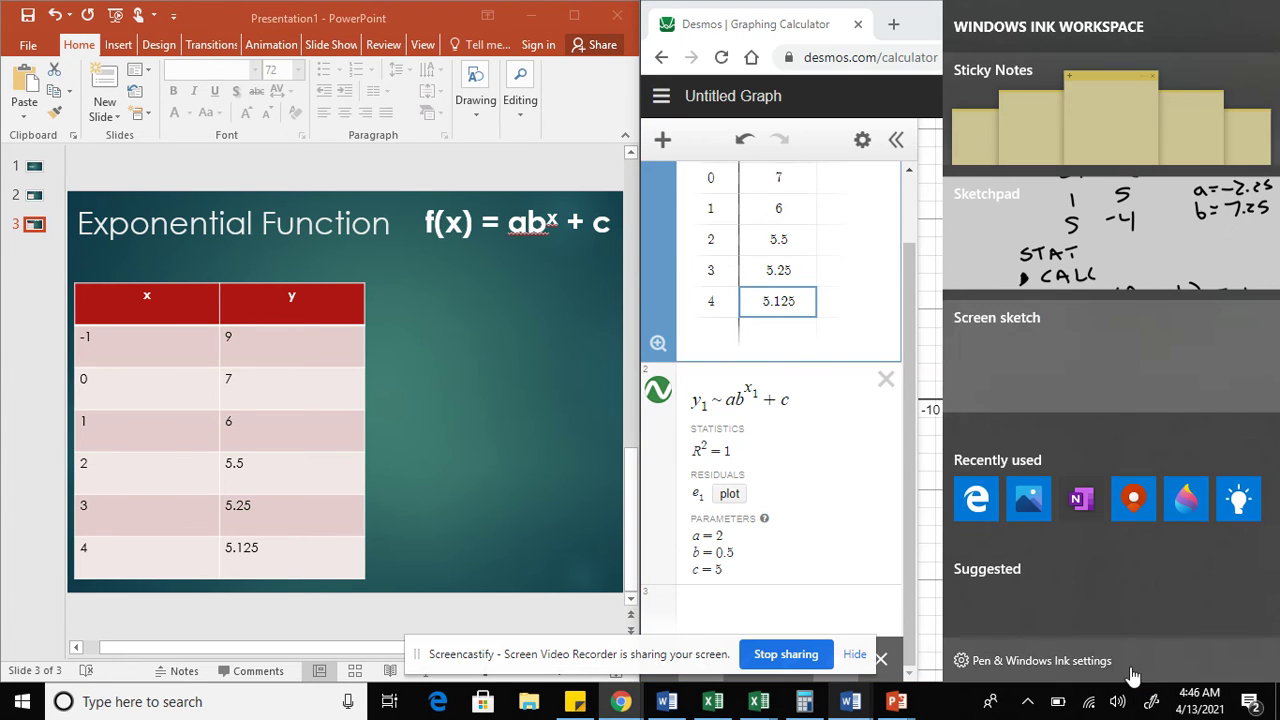
pyautogui.click(1129, 376)
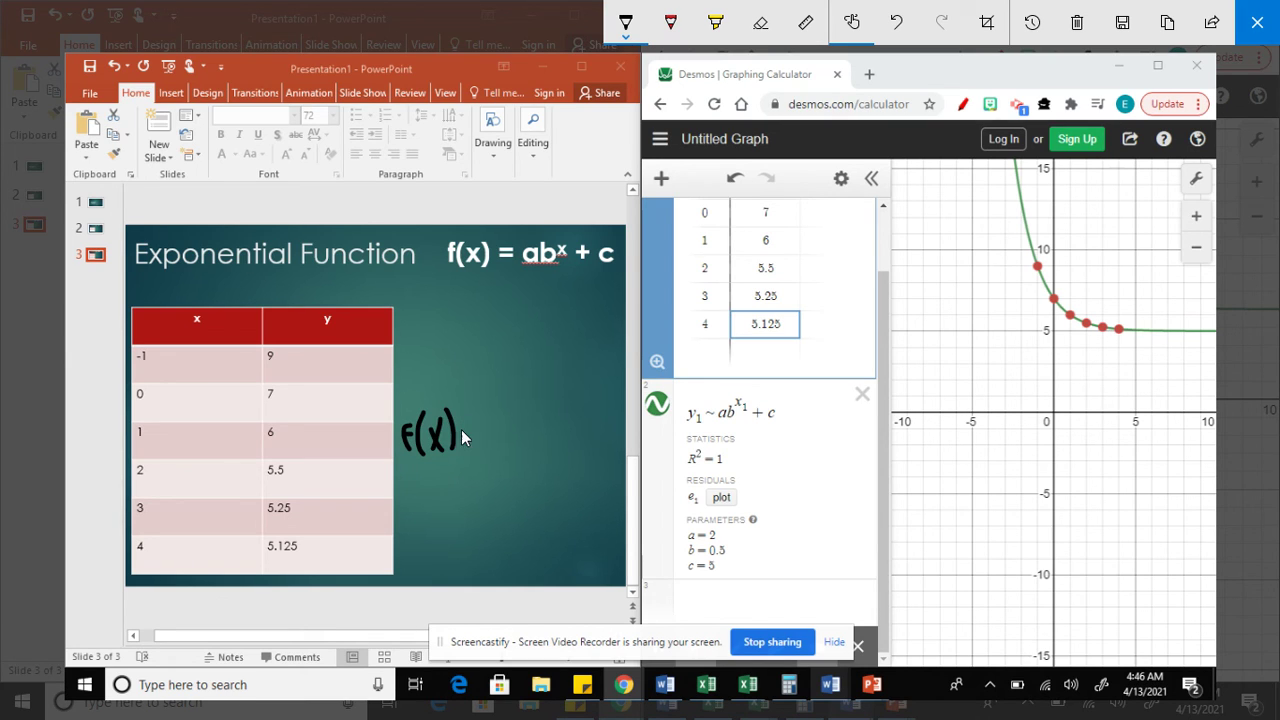
pyautogui.moveTo(462, 438); pyautogui.dragTo(508, 438)
pyautogui.moveTo(519, 416); pyautogui.dragTo(541, 436)
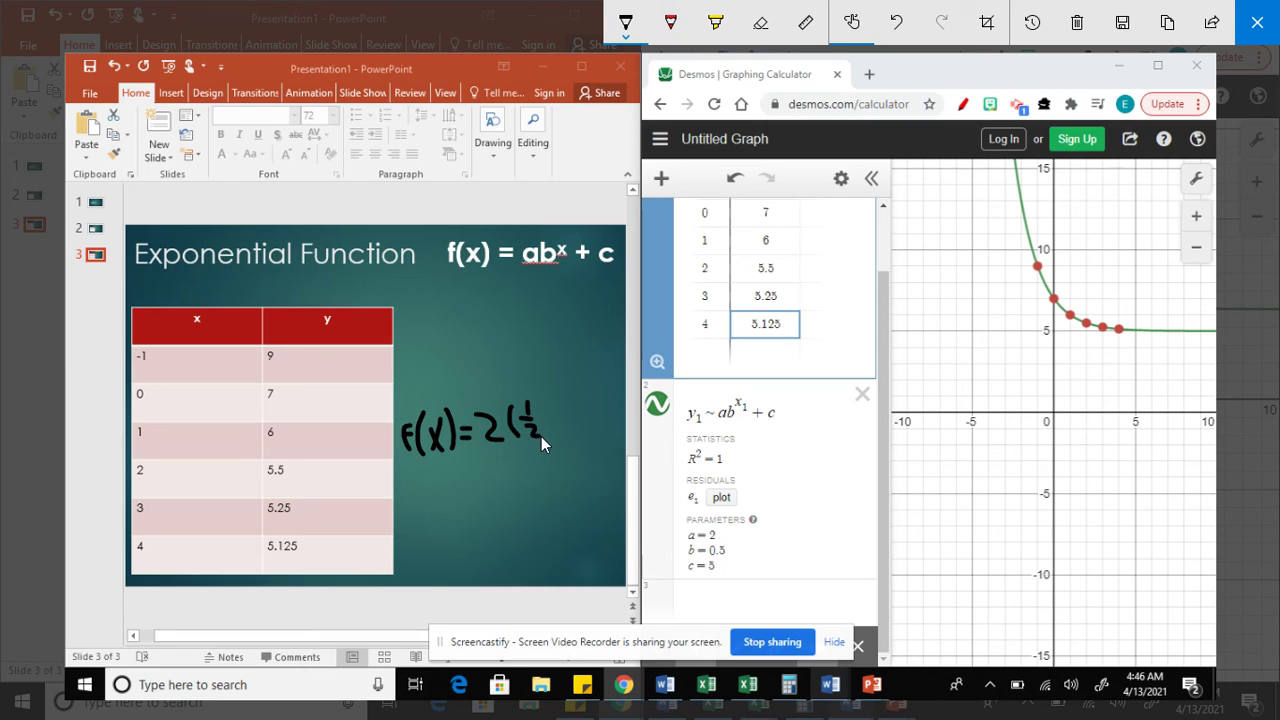